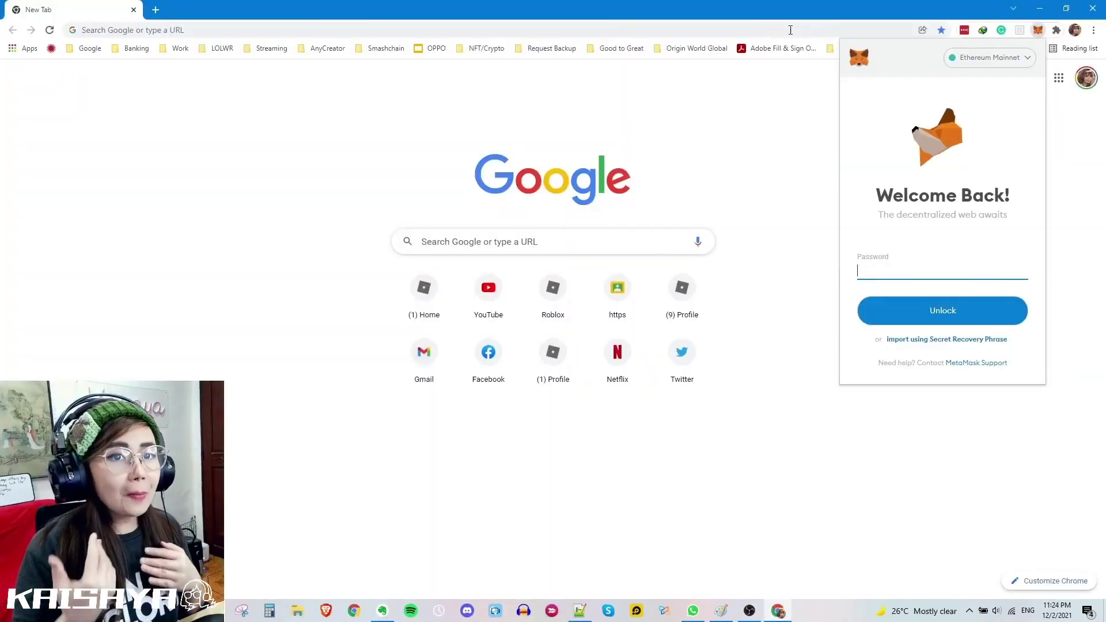
Step: Dismiss the MetaMask unlock popup to reveal the browser's blank new tab
left_click(759, 138)
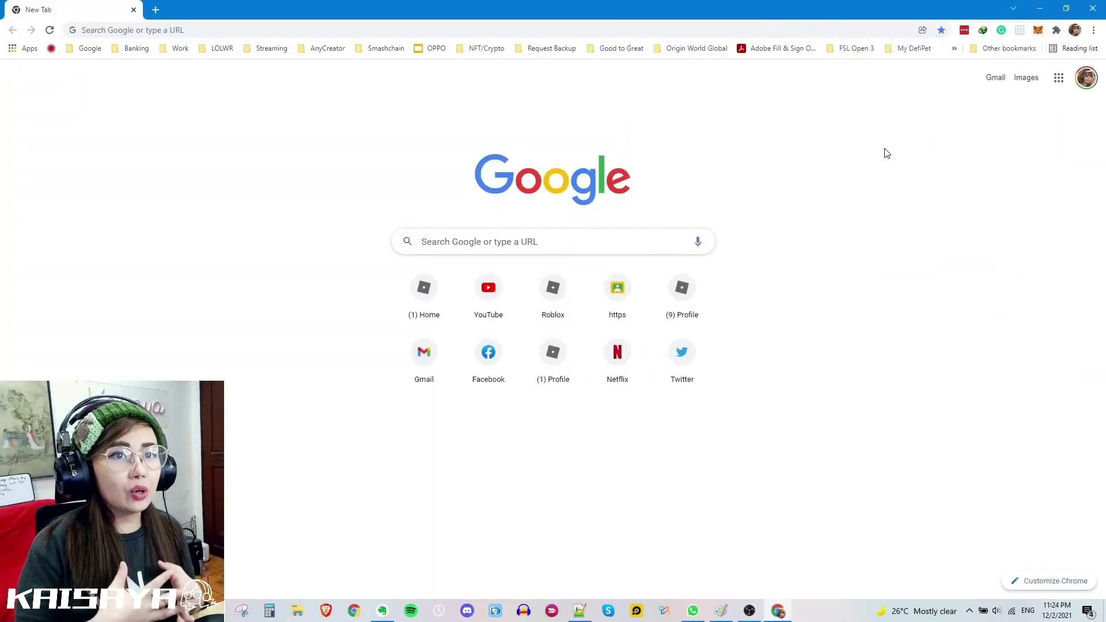
Step: From MetaMask's Ethereum Mainnet network list, bring up the Add a network form
left_click(1036, 32)
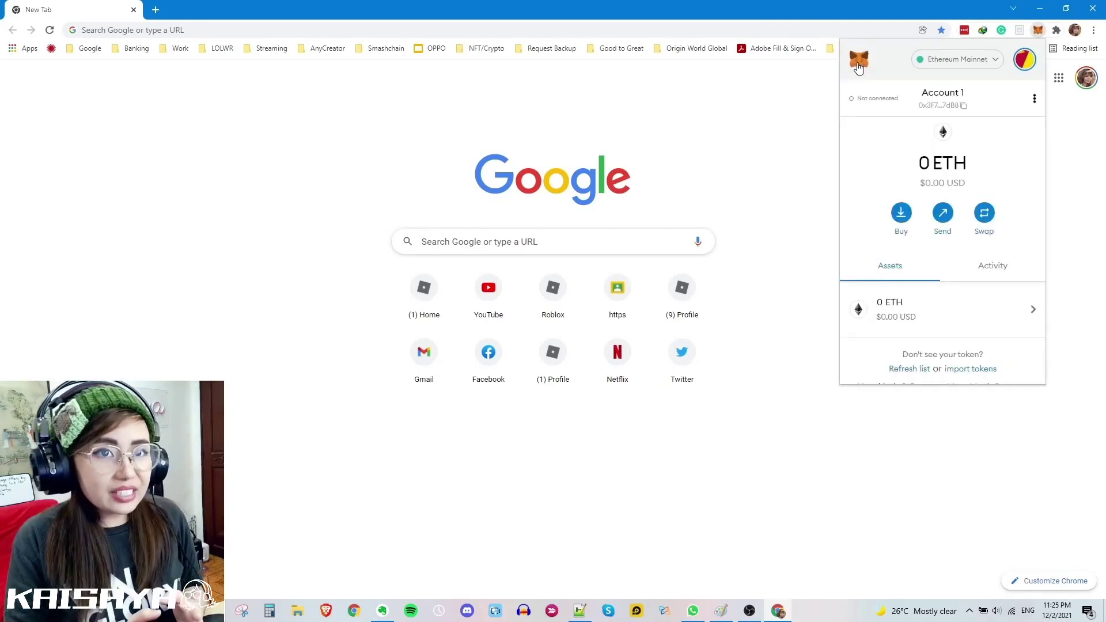
left_click(994, 60)
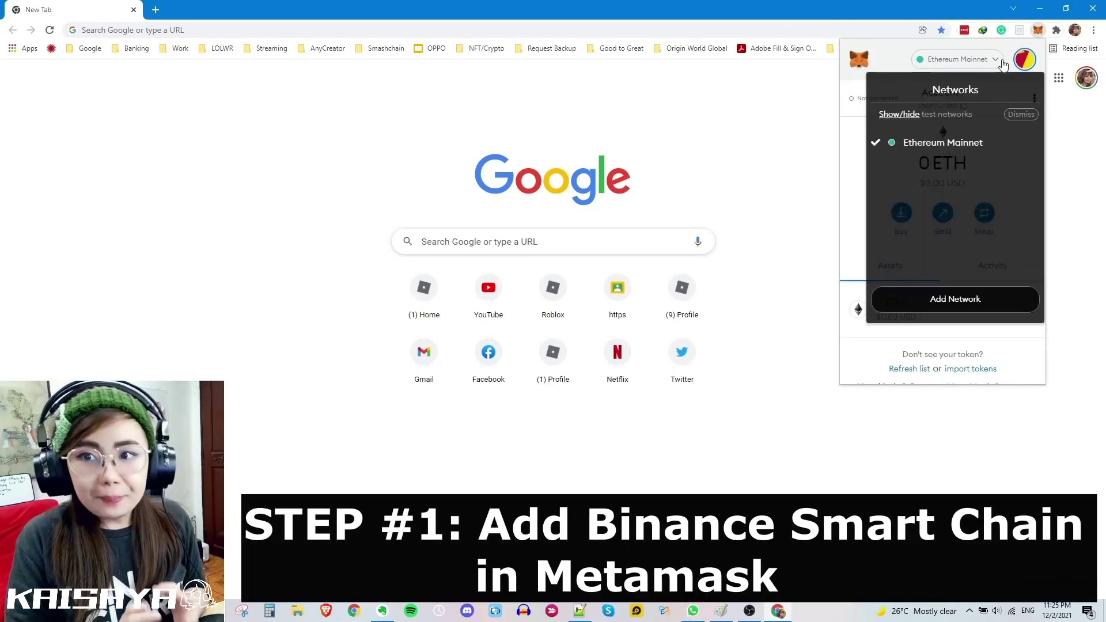
left_click(960, 305)
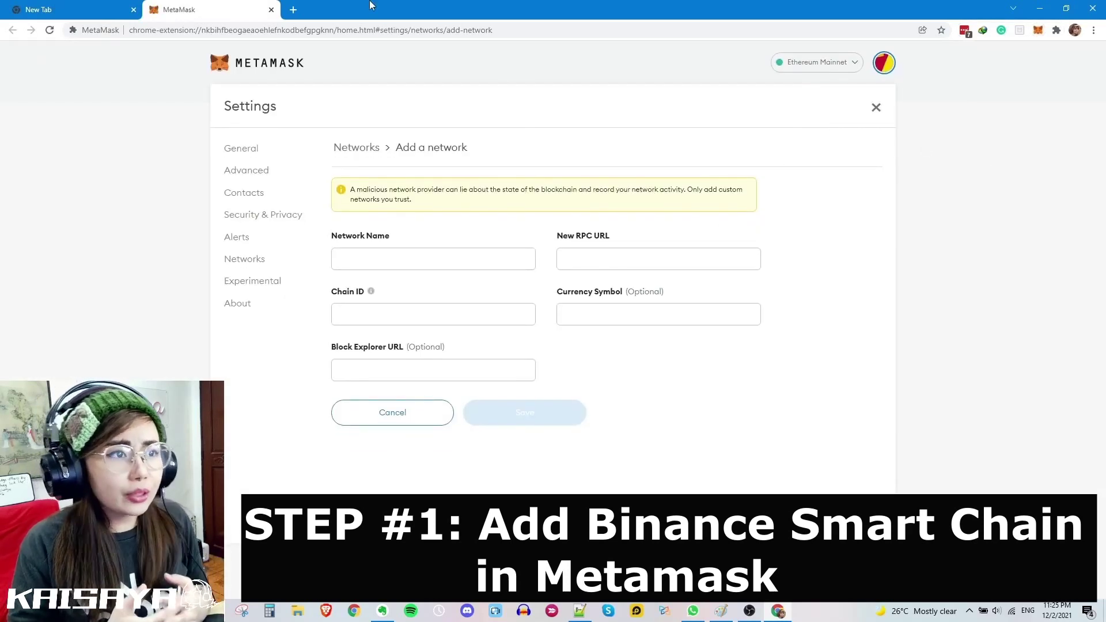
left_click(325, 612)
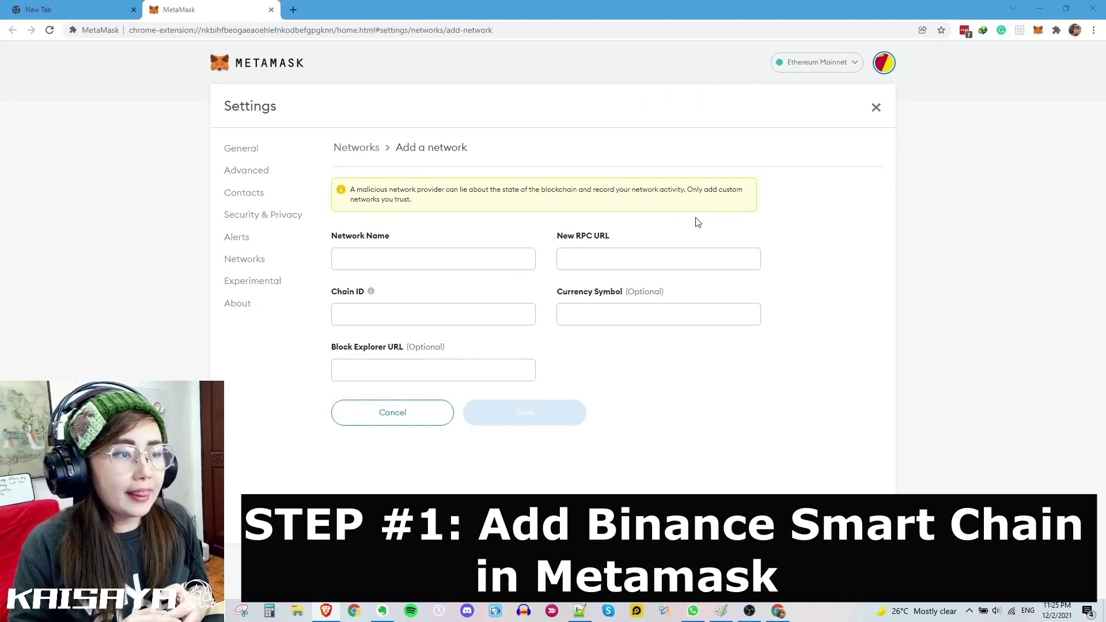
left_click(423, 262)
Step: Name the network 'Binance Smart Chain' and paste its RPC URL
type("Binance S")
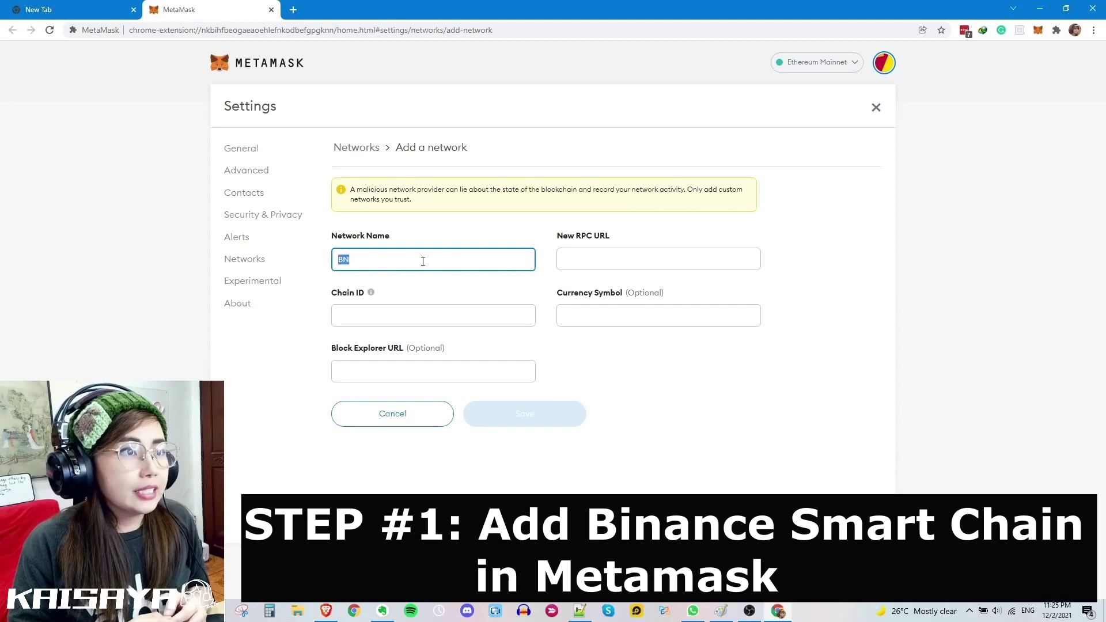
type("mart Chain")
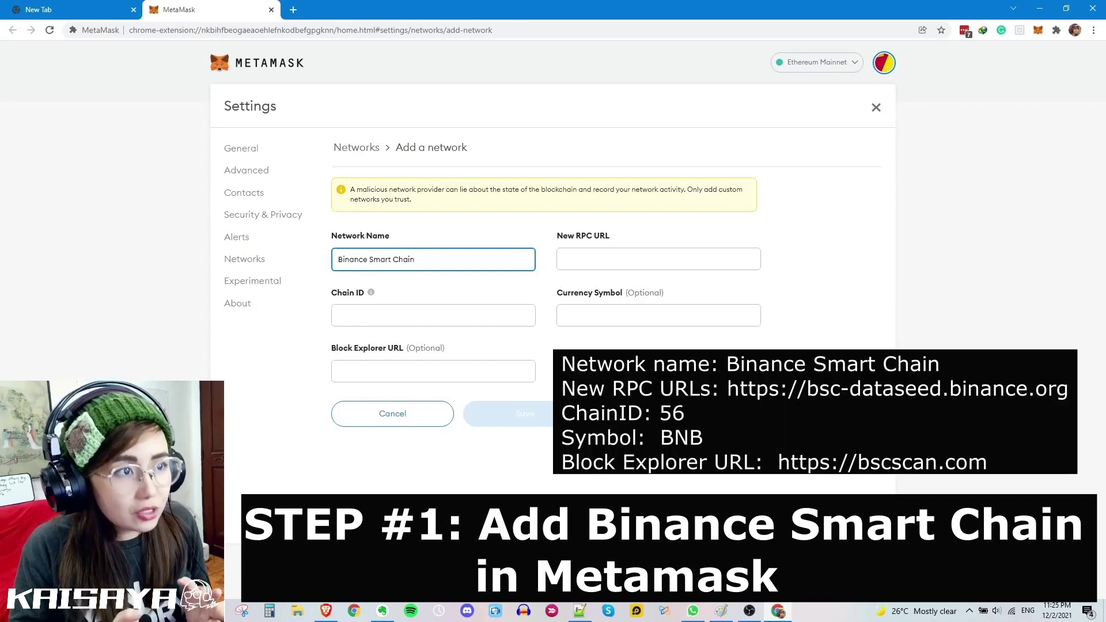
key("alt+Tab")
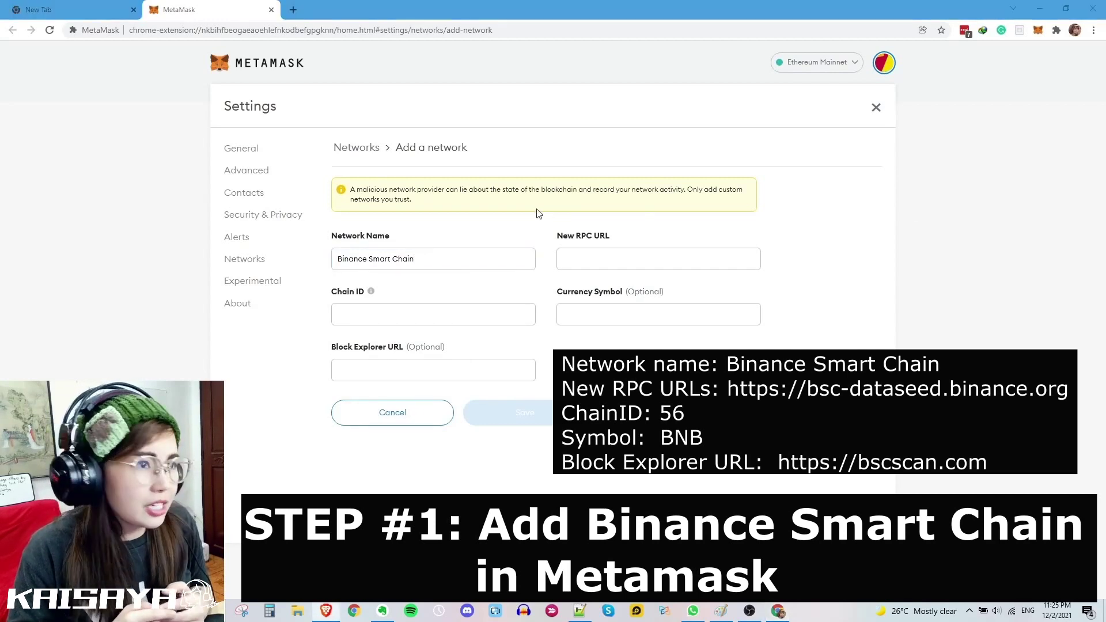
left_click(617, 252)
type("https://bsc-dataseed.binance.org")
Step: Enter chain ID 56, symbol BNB and the bscscan.com explorer URL, then save the network
left_click(512, 306)
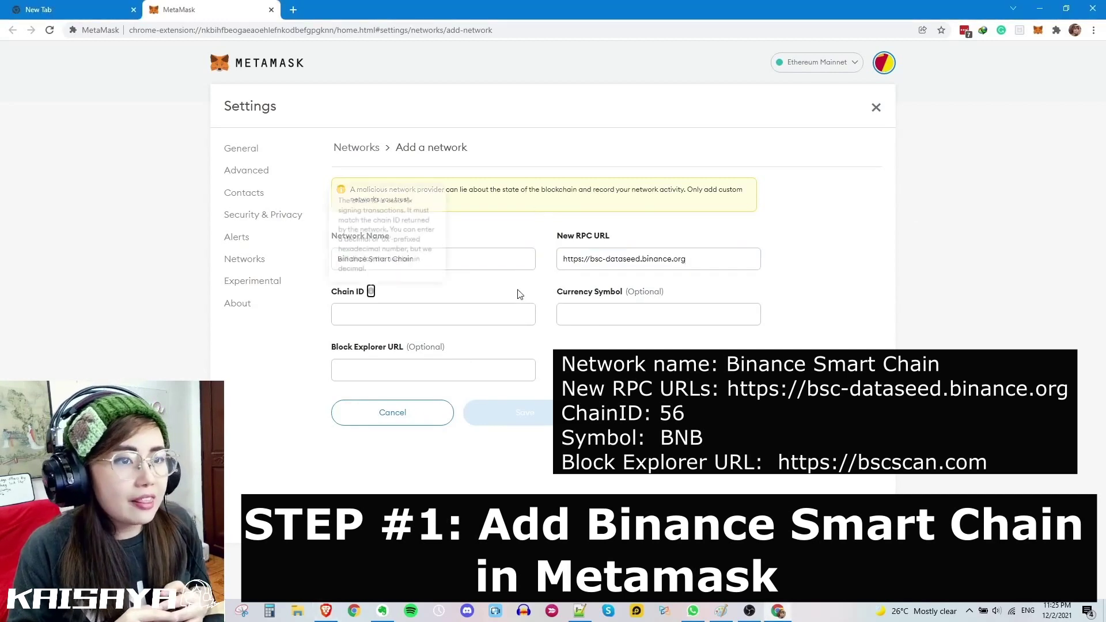
type("56")
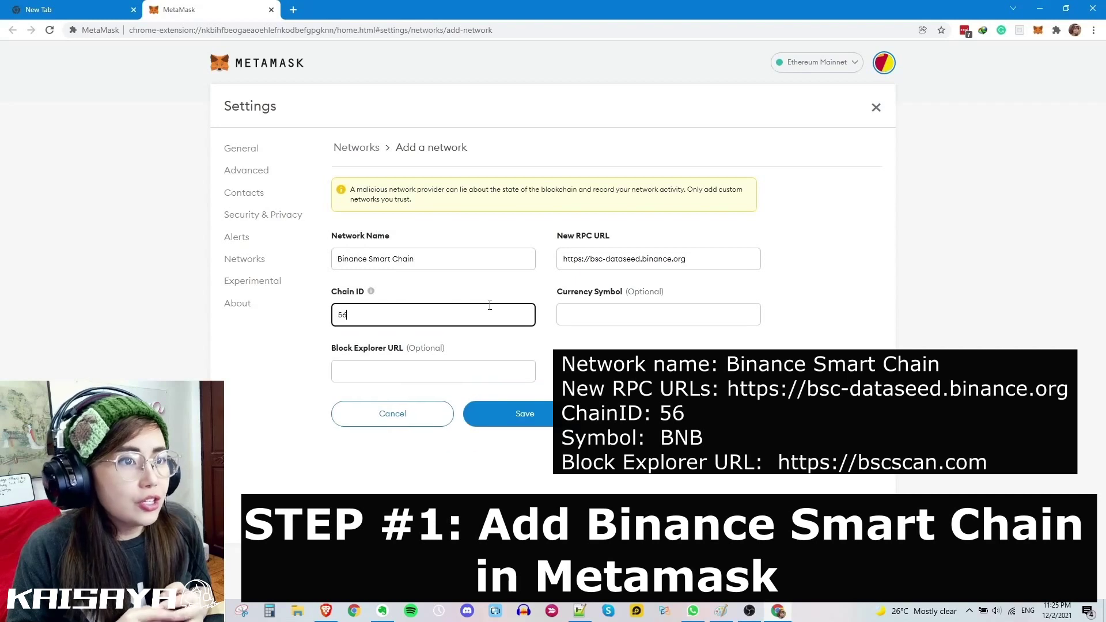
key("Tab")
type("BNB")
key("Tab")
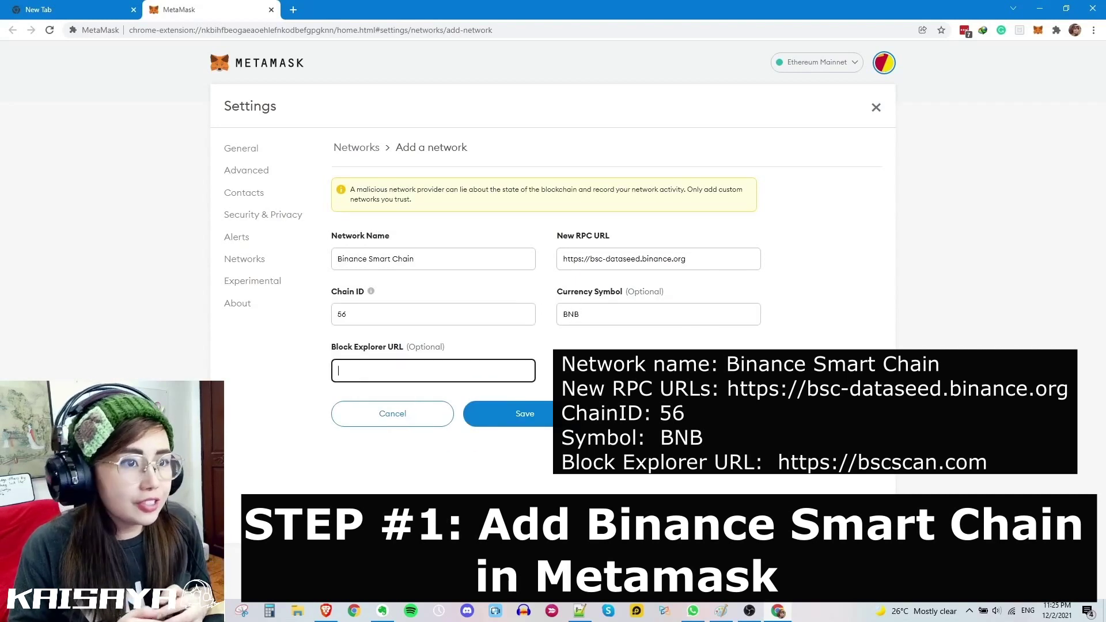
key("alt+Tab")
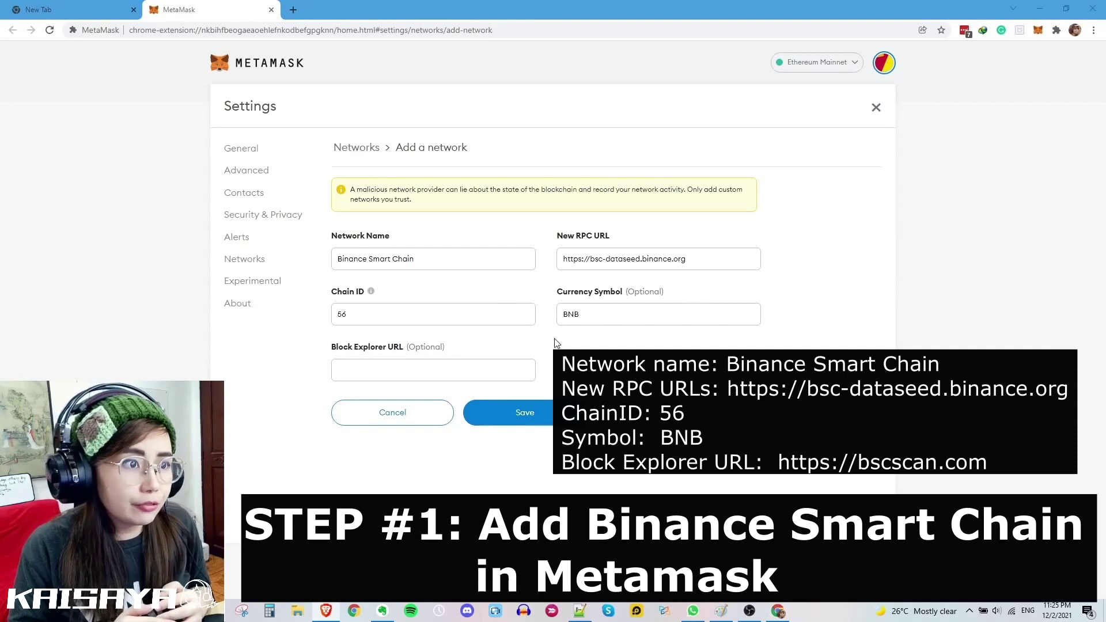
left_click(444, 368)
type("https://bscscan.com")
left_click(525, 414)
left_click(558, 416)
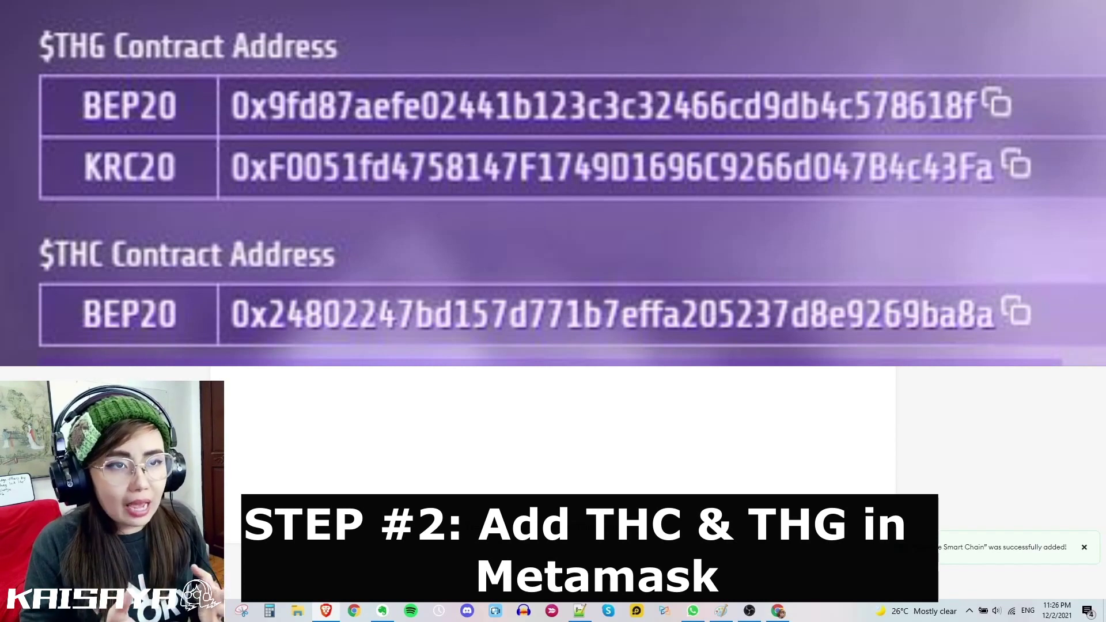
Step: Import the THG token from its pasted BEP20 contract address and return to Account 1
left_click(545, 369)
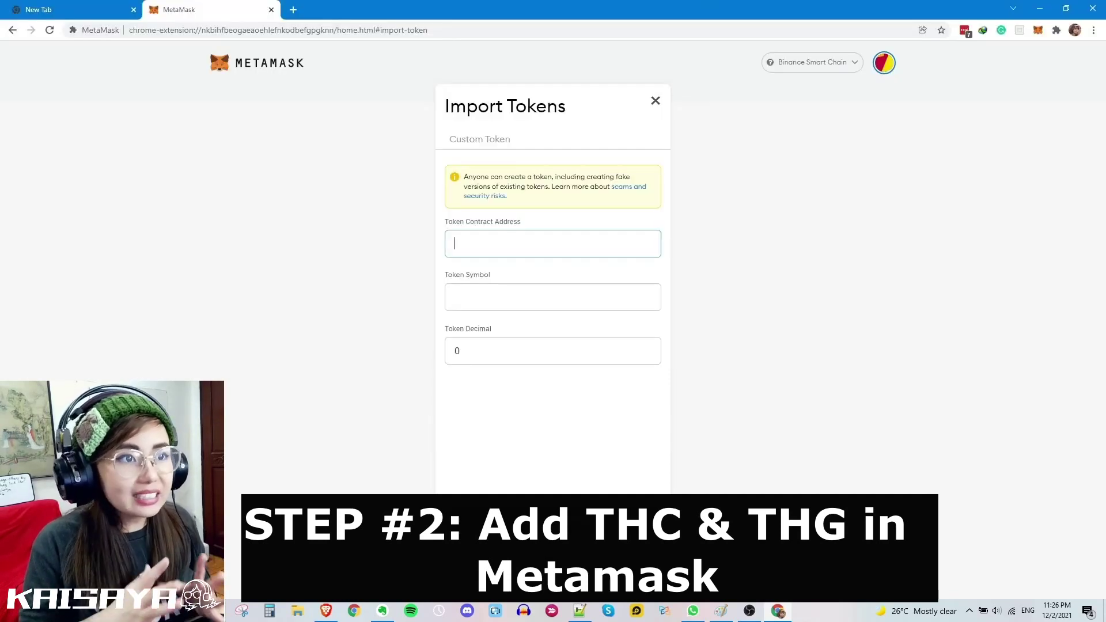
left_click(536, 243)
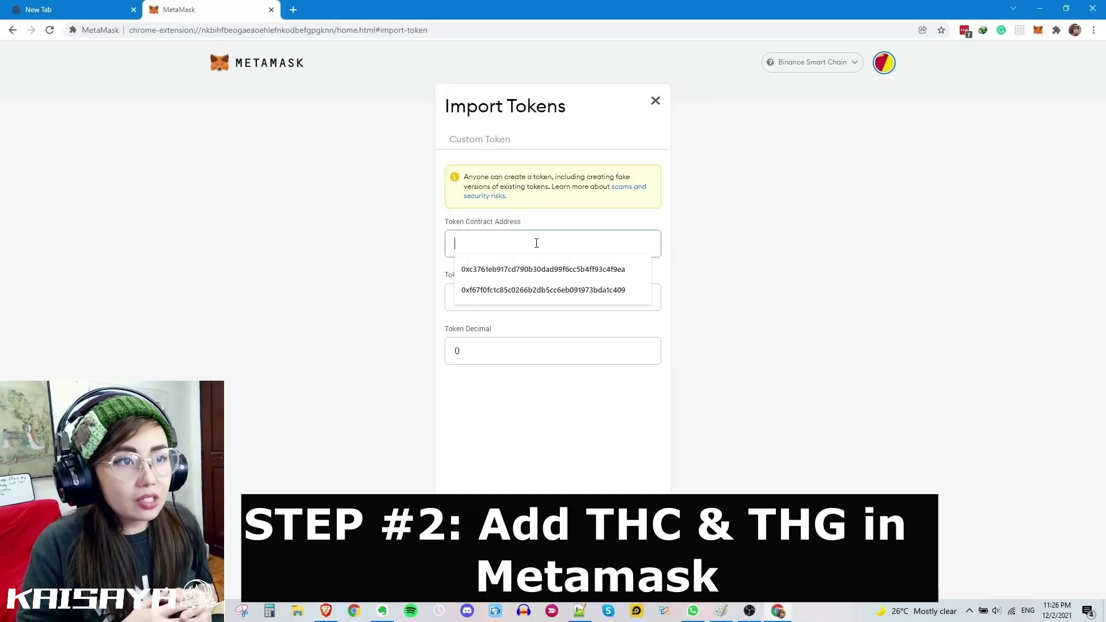
key("ctrl+v")
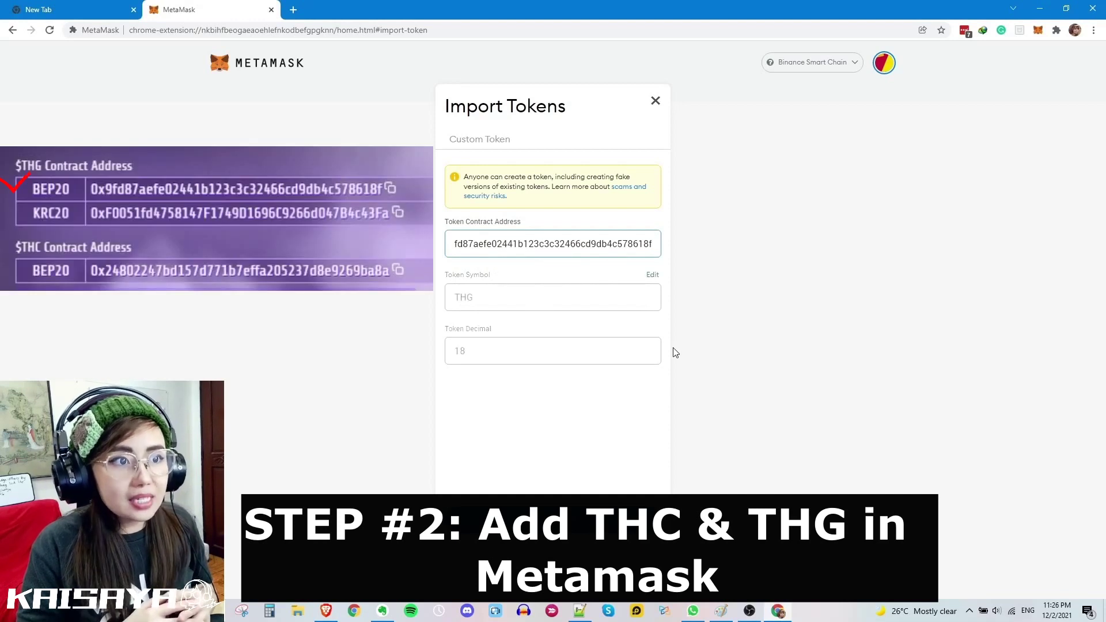
left_click(662, 372)
left_click(610, 513)
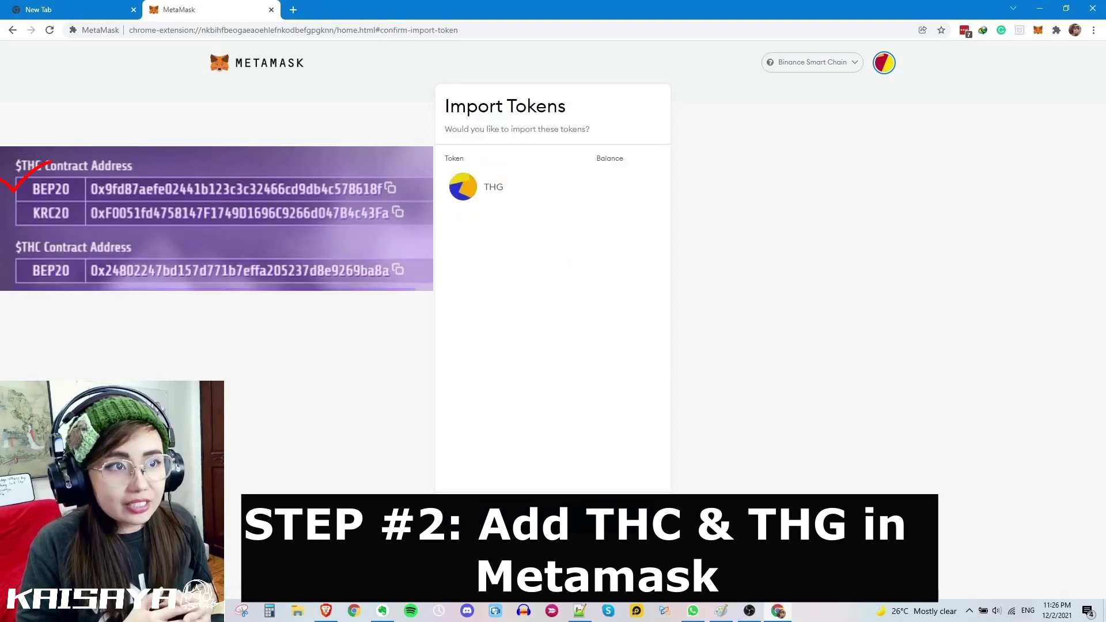
left_click(610, 513)
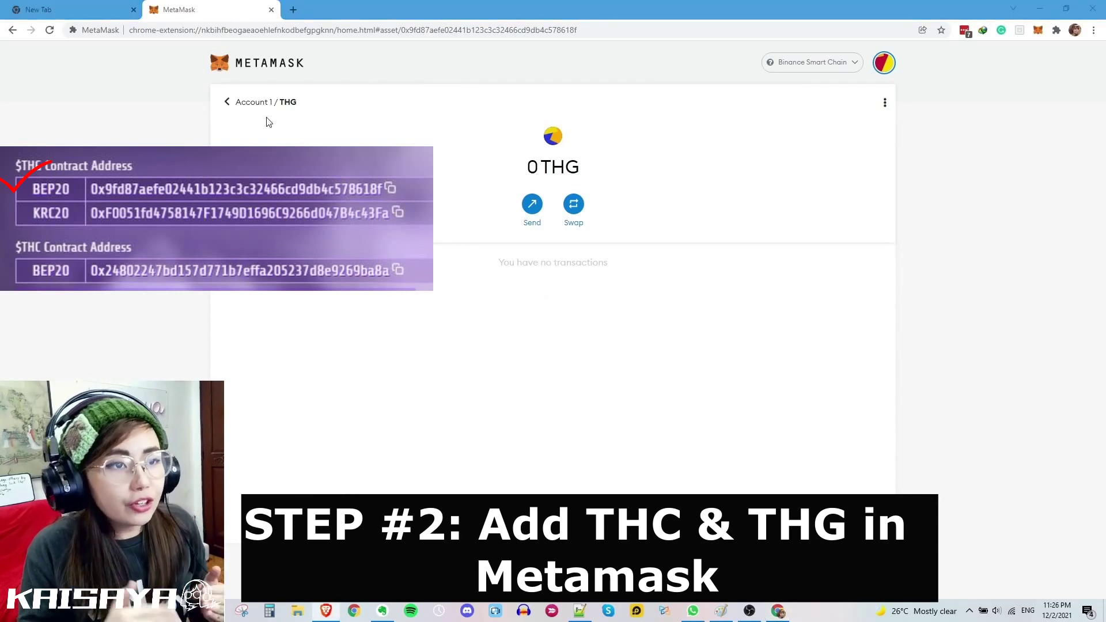
left_click(232, 102)
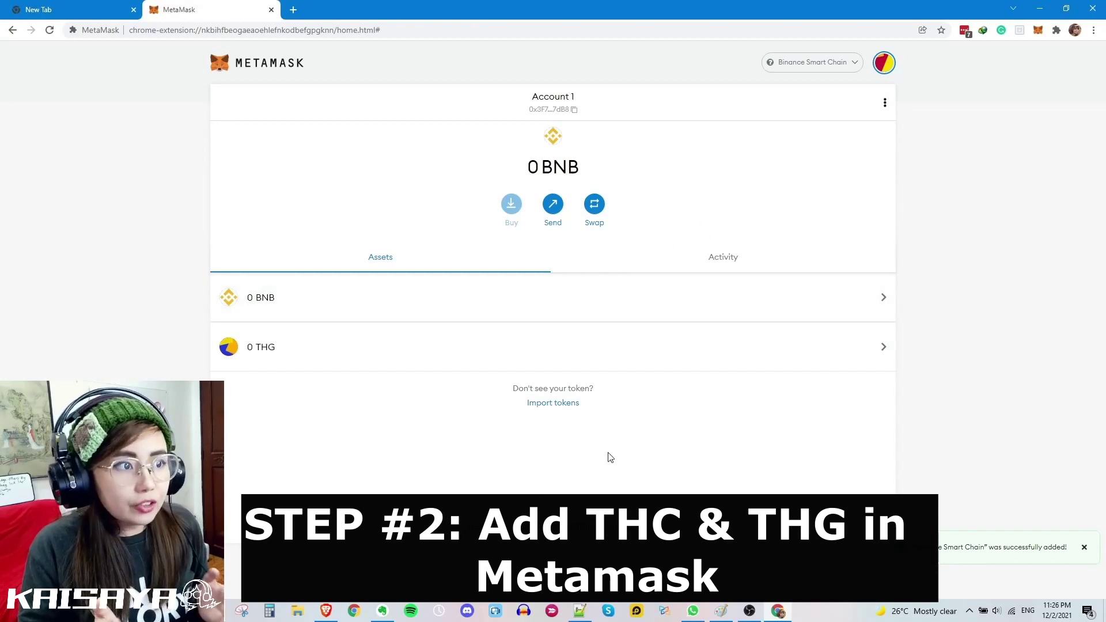
left_click(562, 404)
Step: Import the THC token from its pasted contract address, then go back to the new tab
key("ctrl+v")
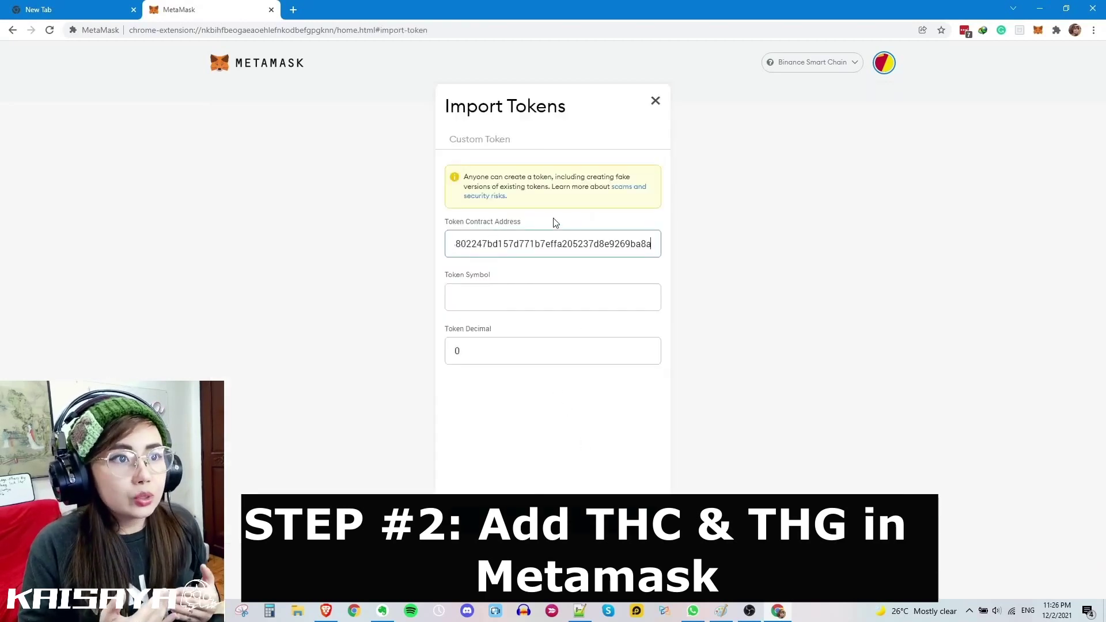
left_click(576, 516)
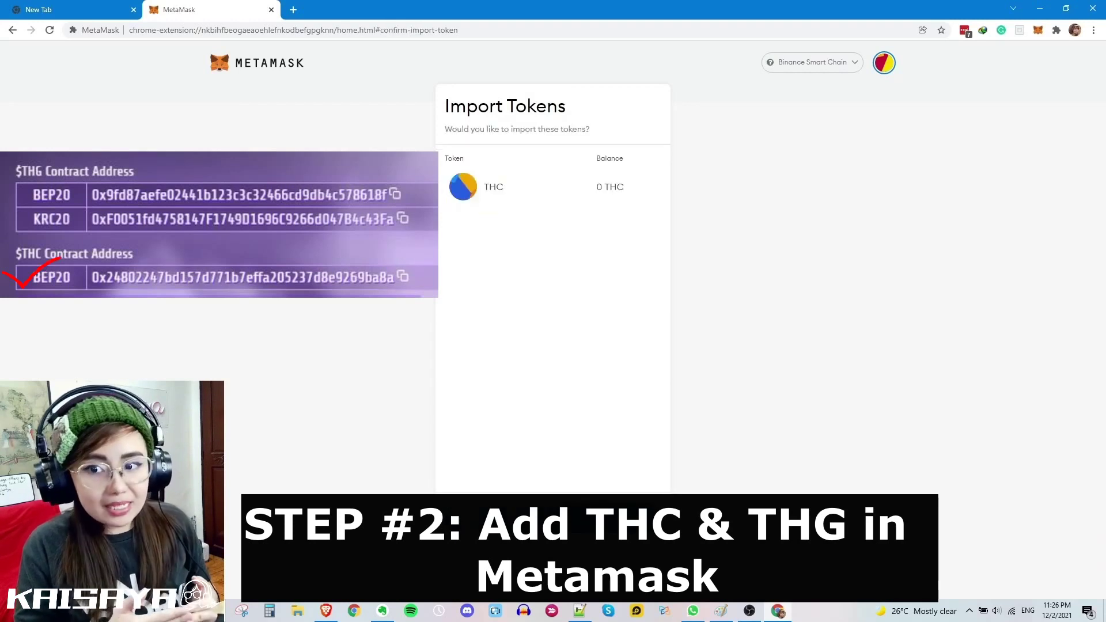
left_click(609, 514)
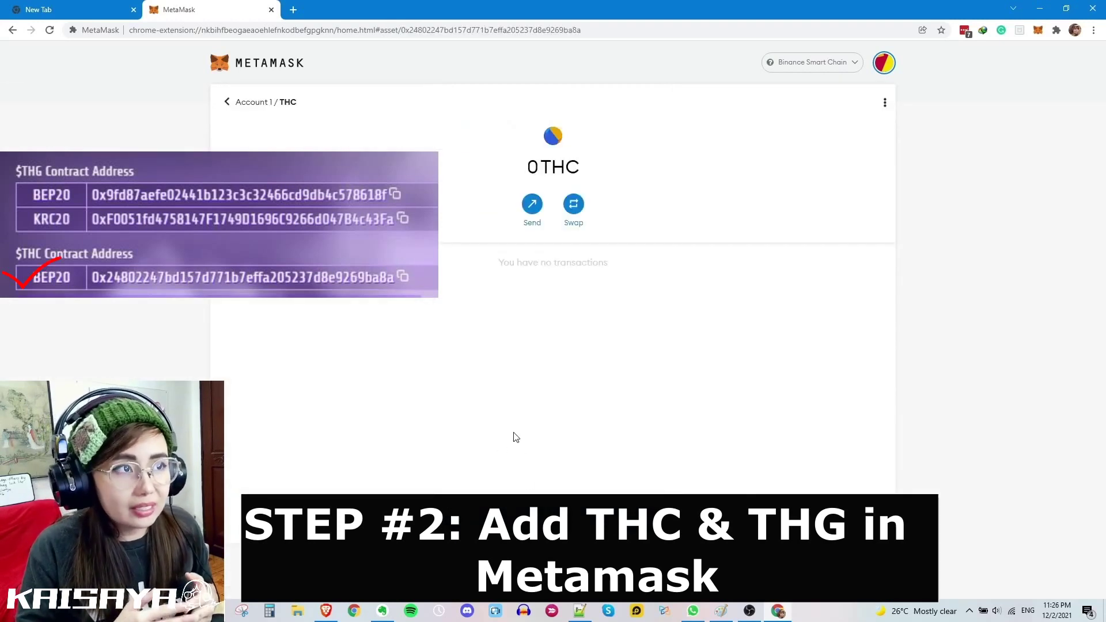
left_click(234, 103)
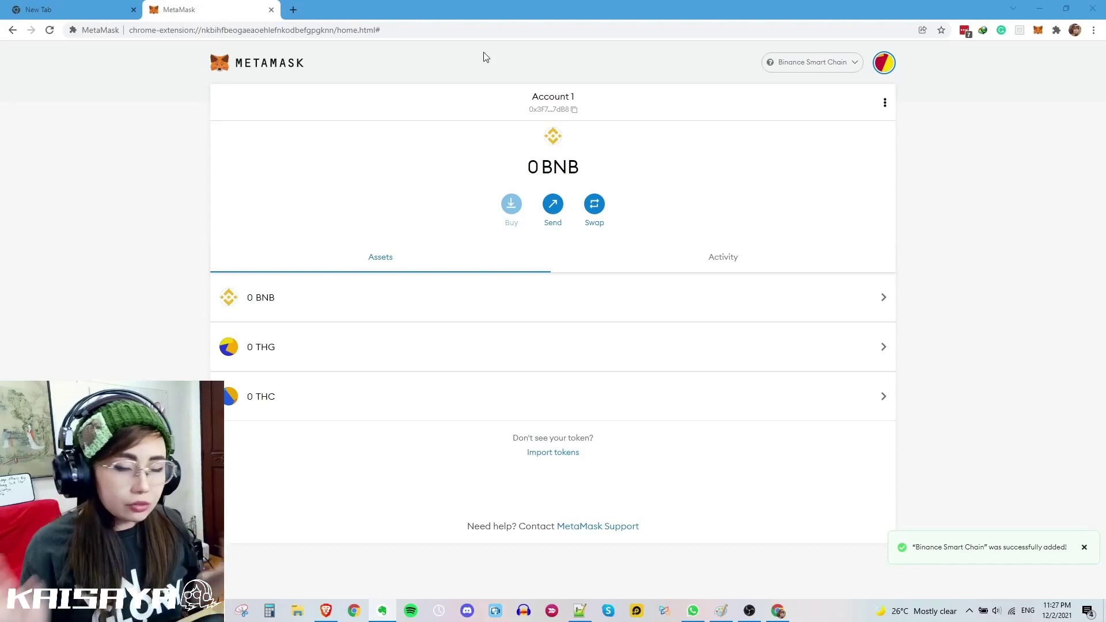
left_click(100, 11)
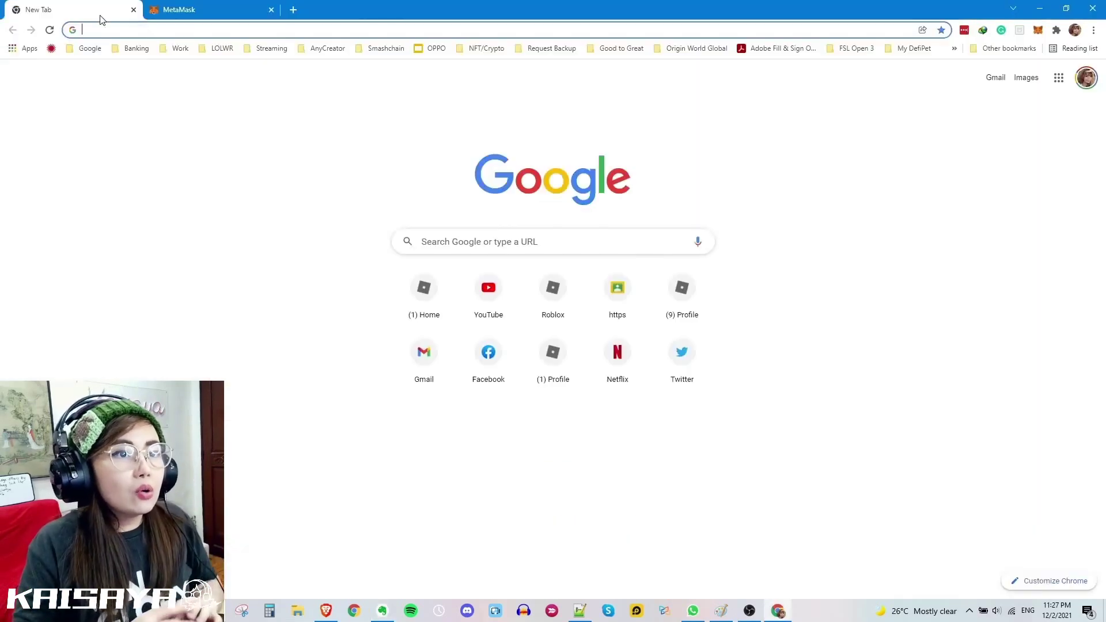
Step: Go to thetanarena.com and open its MARKETPLACE
left_click(167, 31)
type("thetanarena.com")
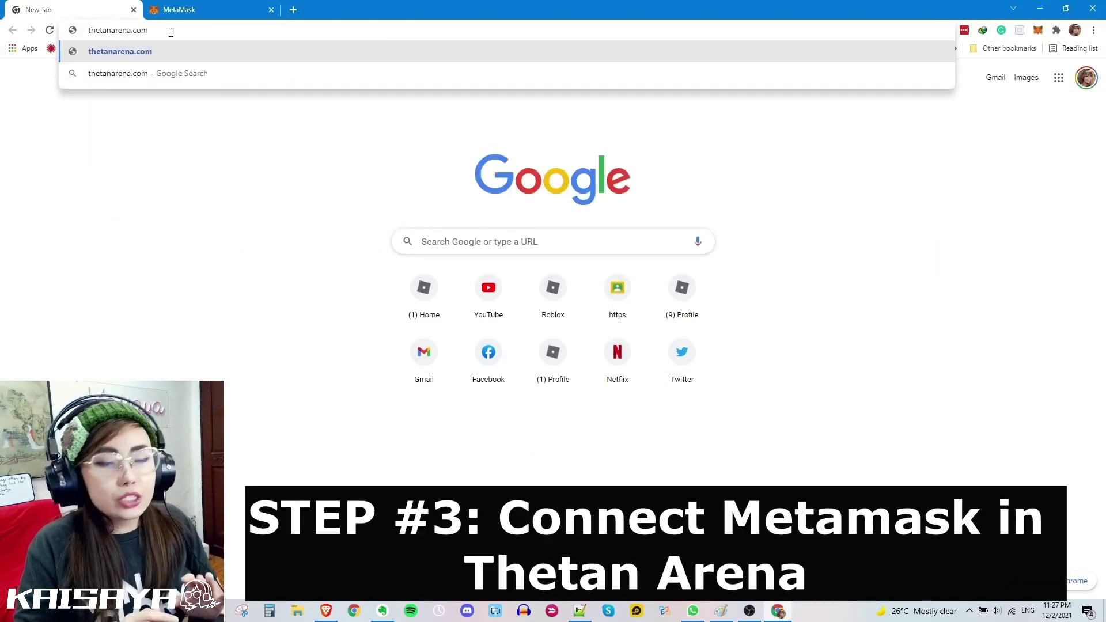
key("Return")
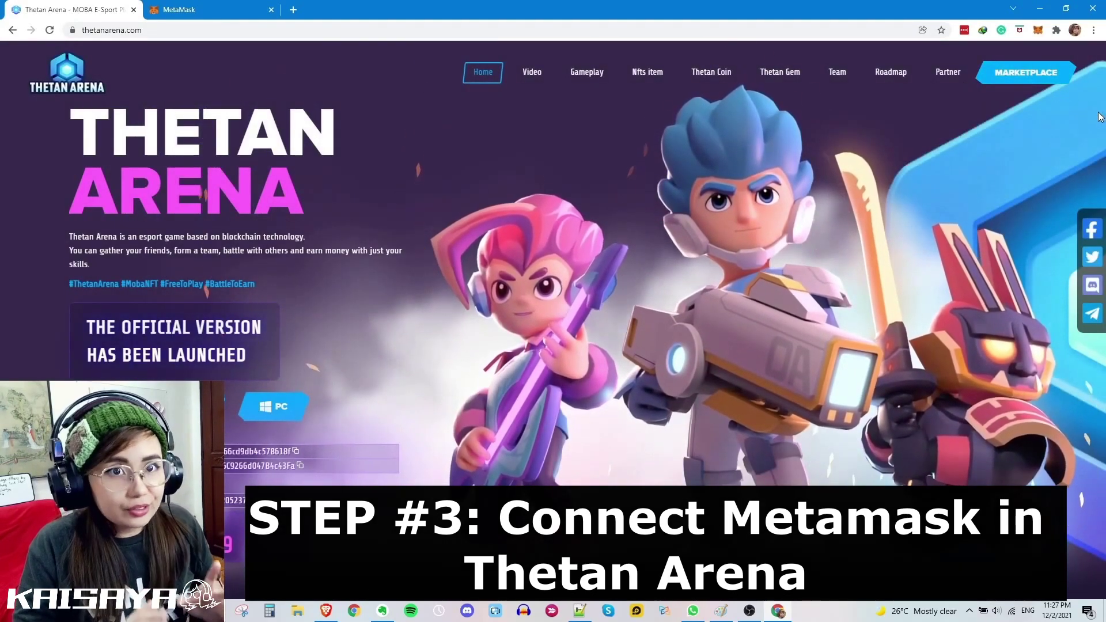
left_click(1033, 75)
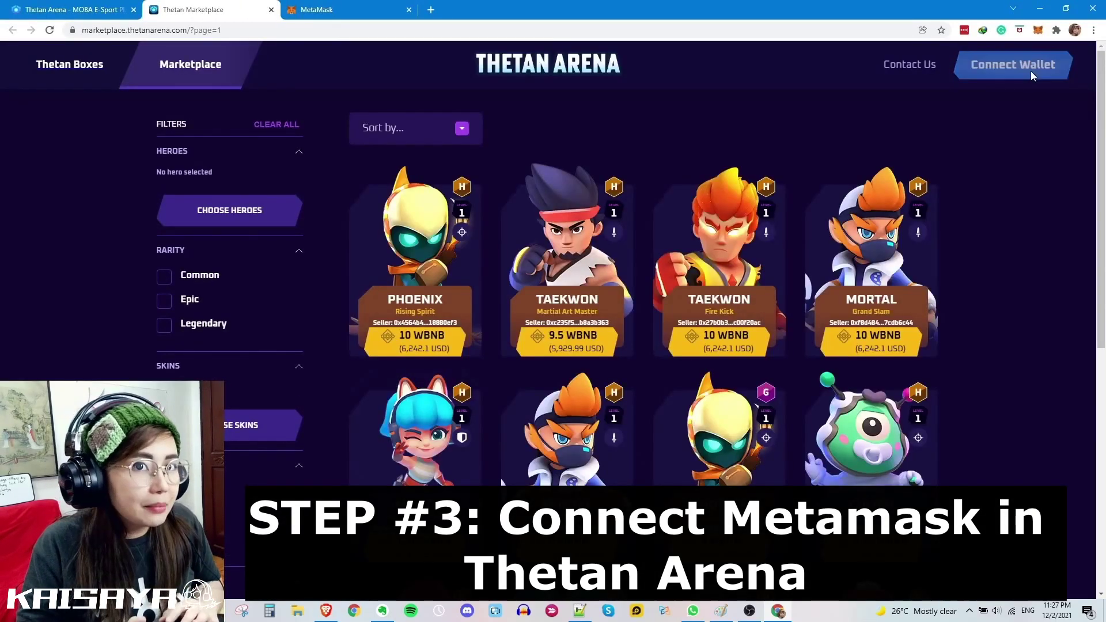
Step: Connect MetaMask's Account 1 to the marketplace through Login with Meta Mask
left_click(1032, 75)
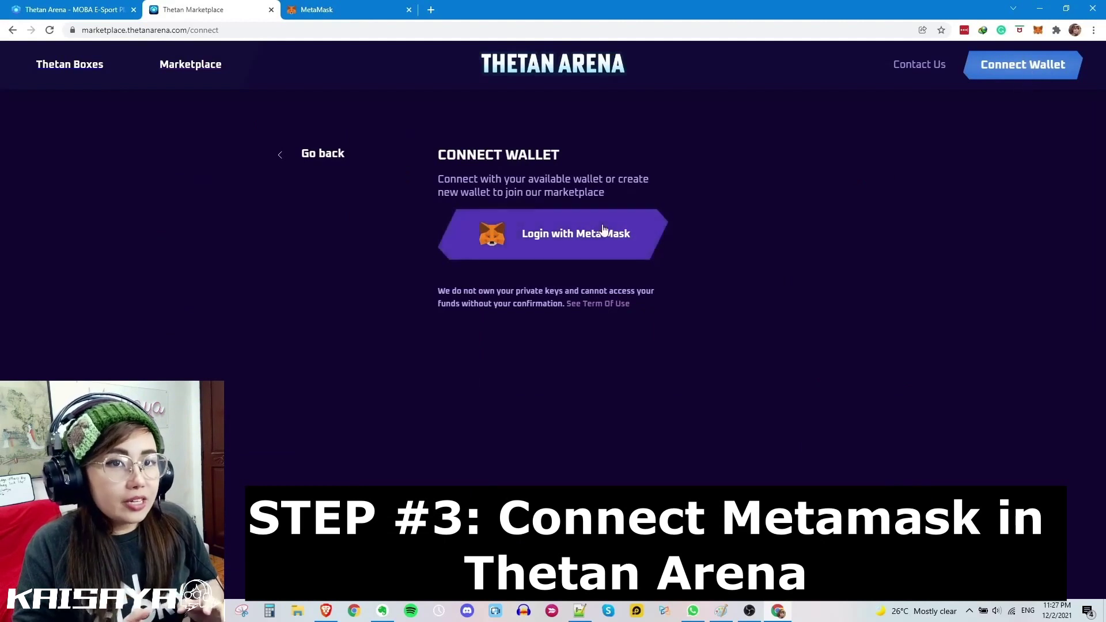
left_click(593, 252)
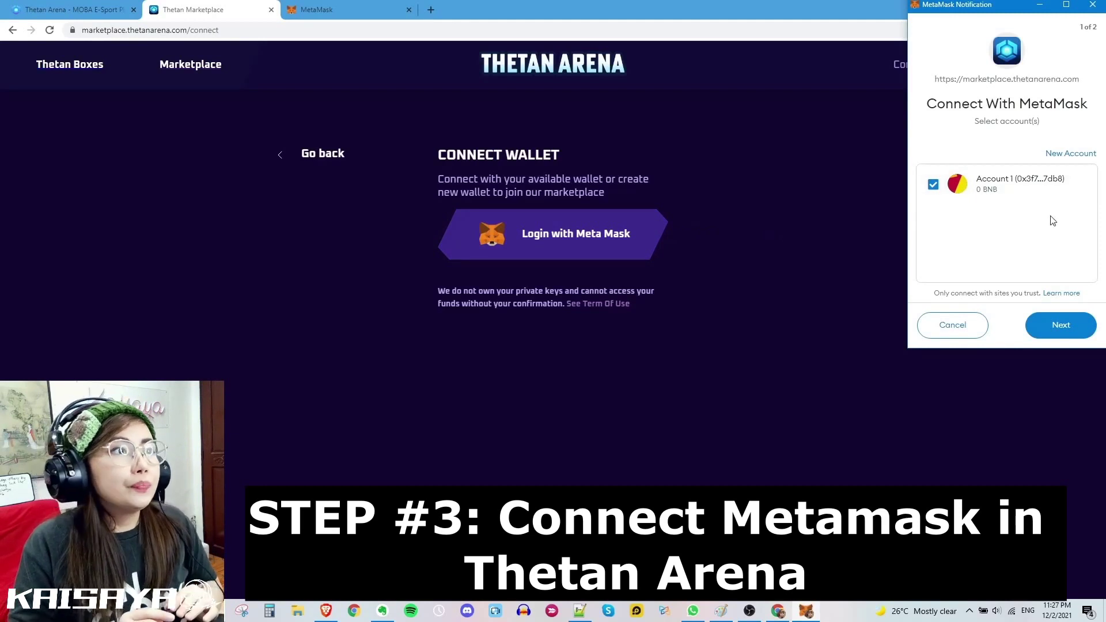
left_click(1062, 328)
left_click(1061, 326)
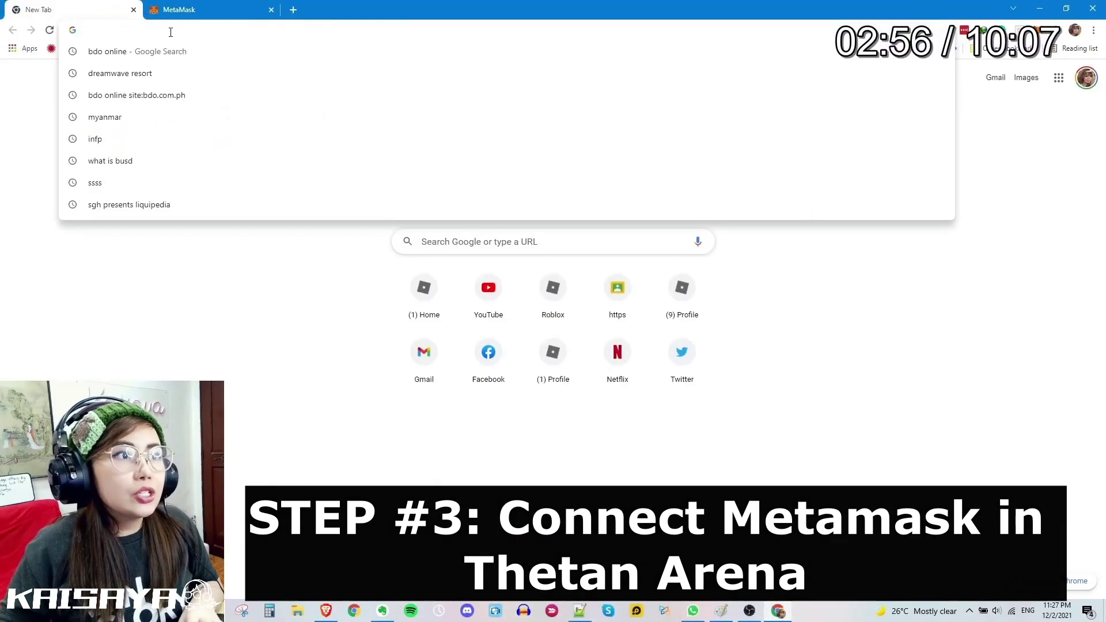
Step: Load thetanarena.com and close the video download bar
type("thet")
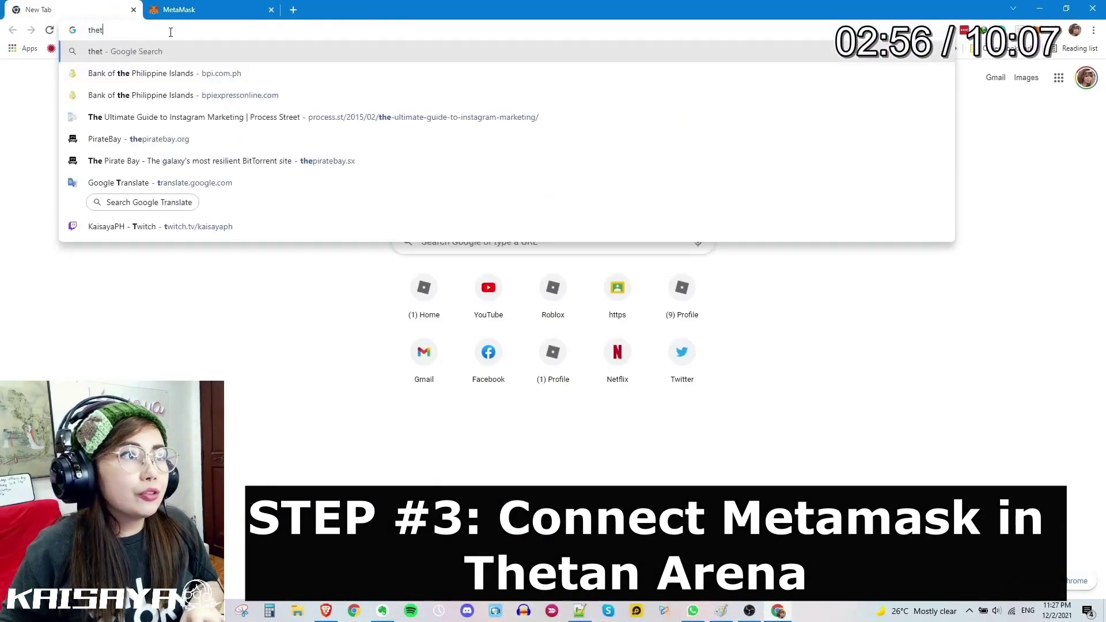
type("anarena.com")
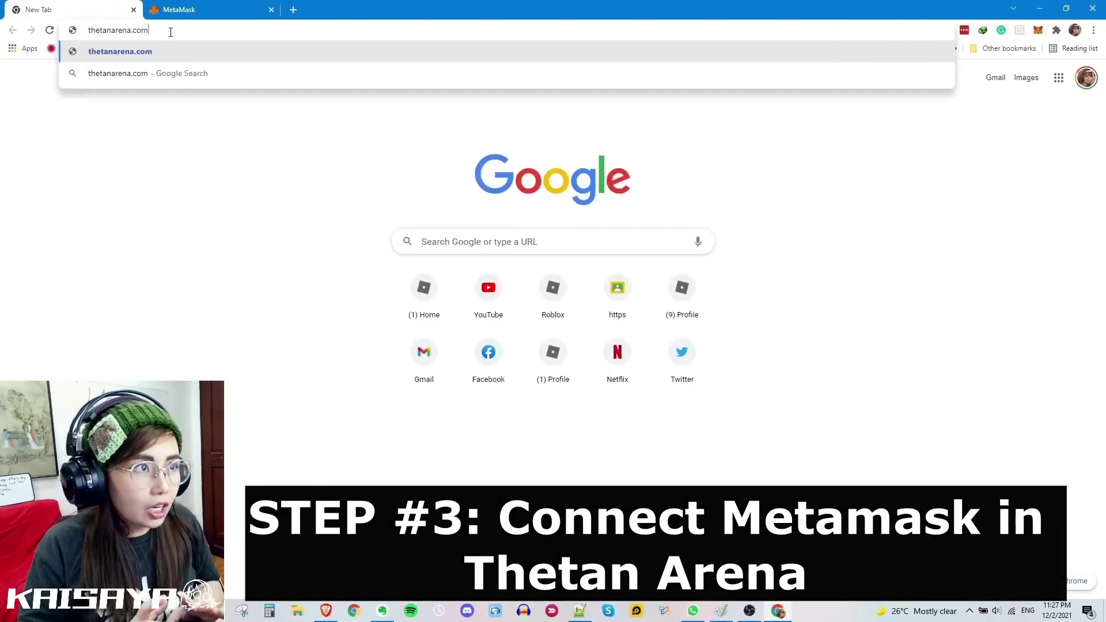
key("Return")
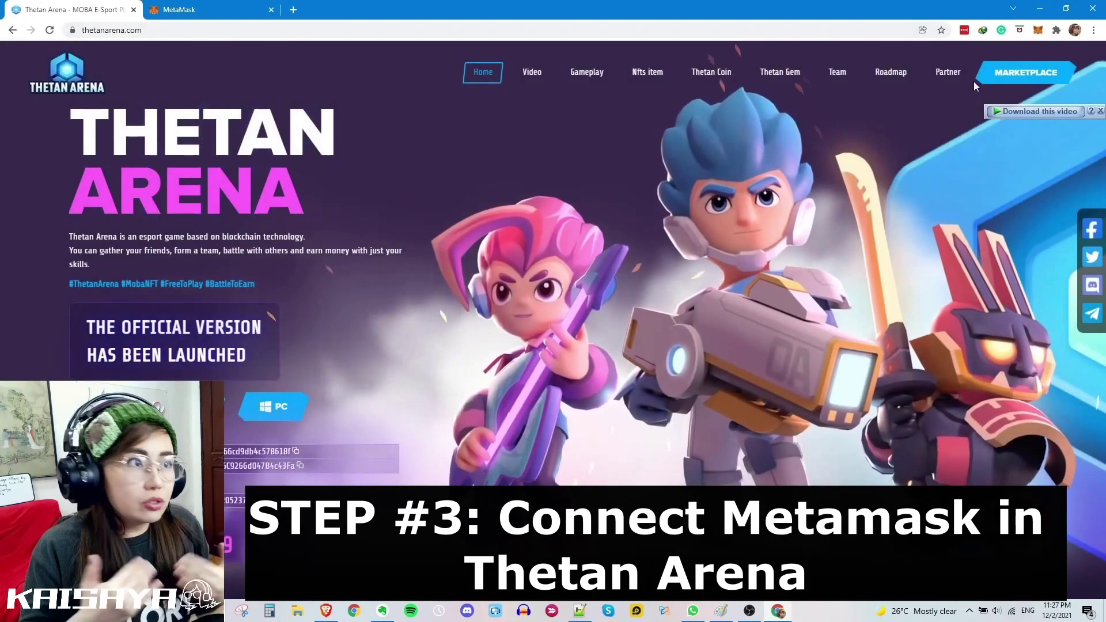
left_click(1101, 112)
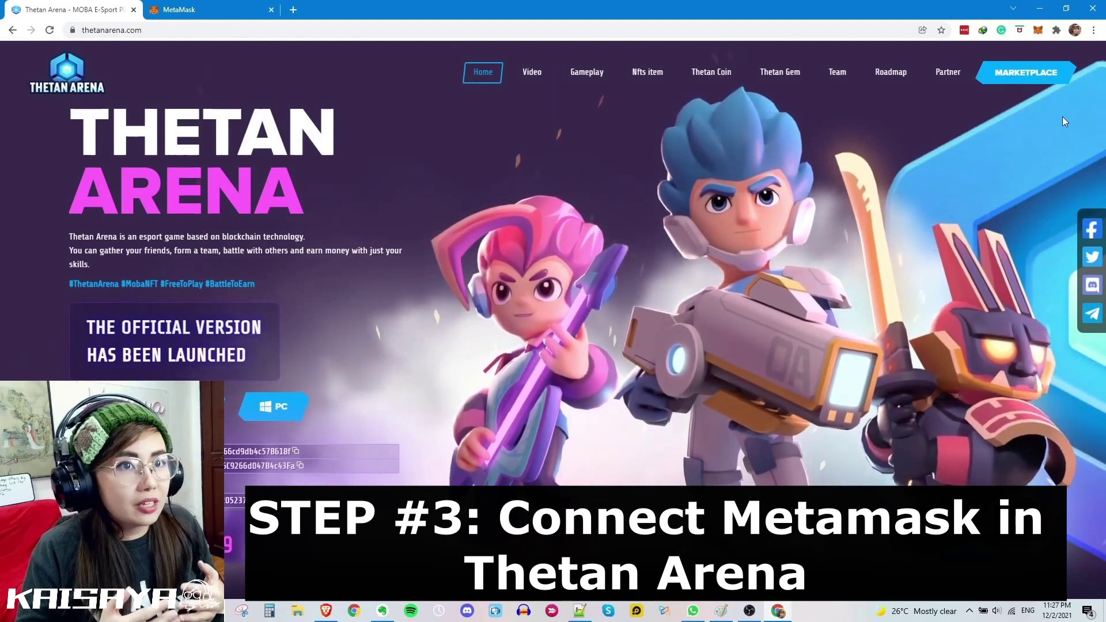
Step: Open the marketplace's Connect Wallet page and choose Login with Meta Mask
left_click(1031, 72)
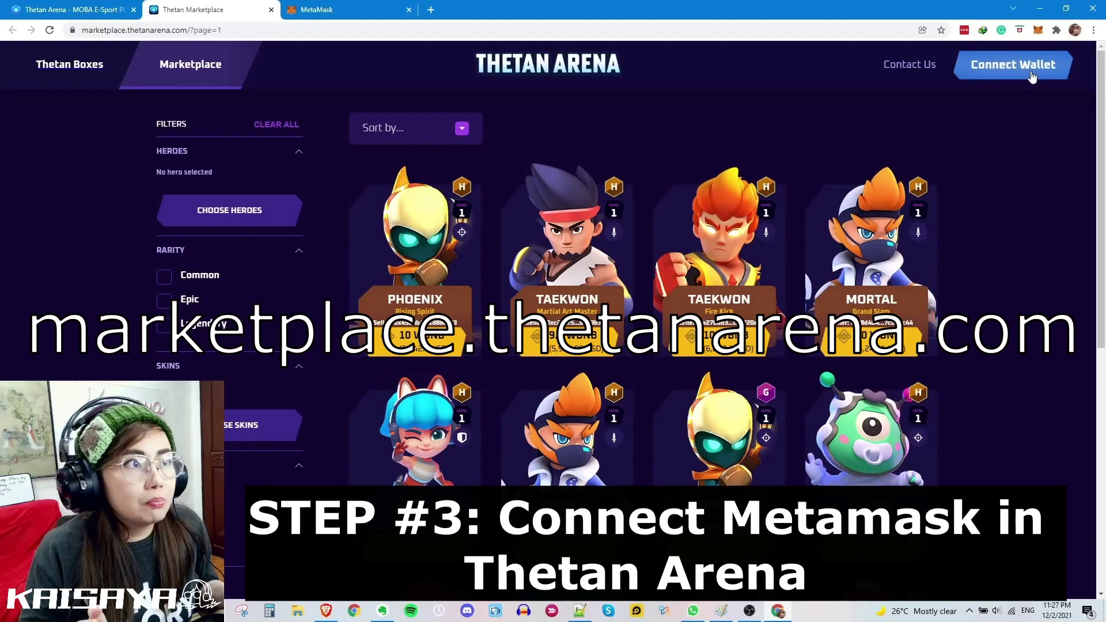
left_click(1031, 76)
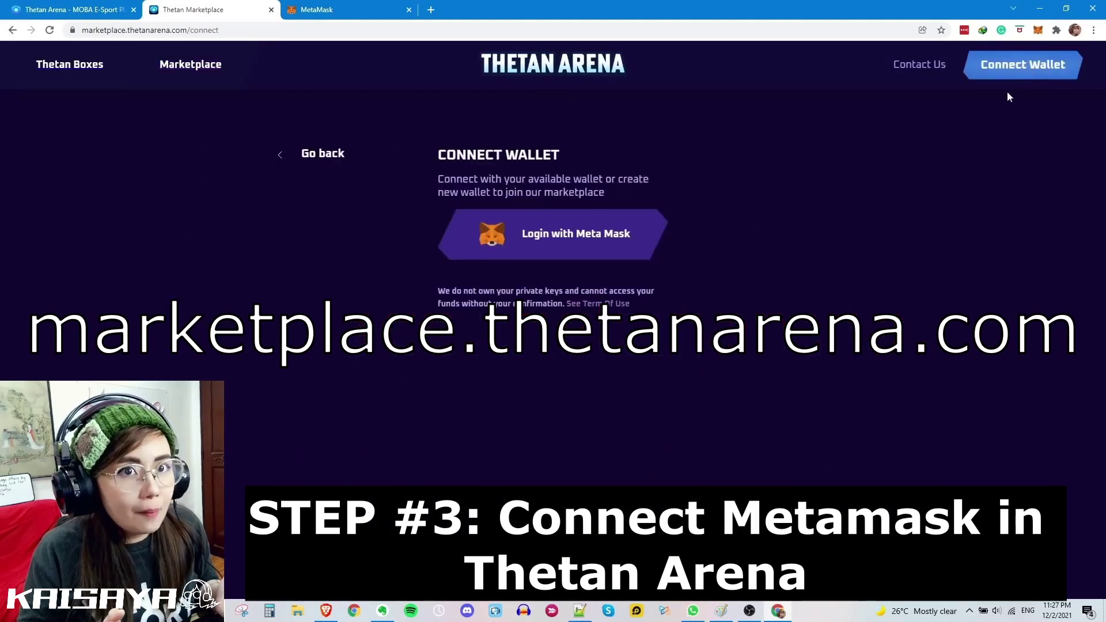
left_click(553, 251)
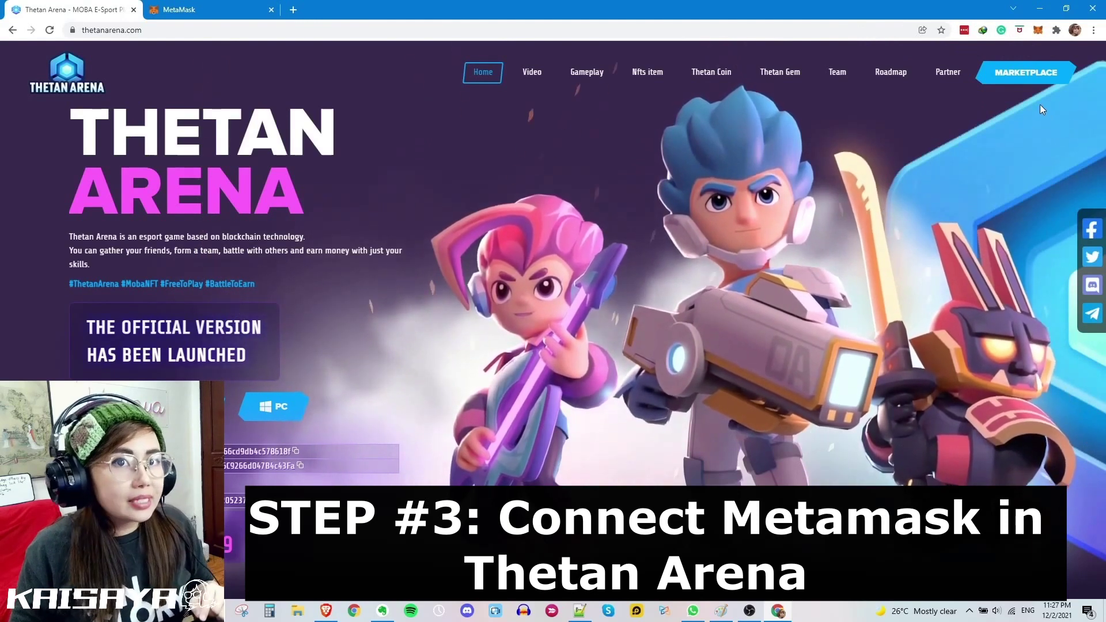
Step: Reopen the marketplace, approve Account 1's MetaMask connection, and reload the page
left_click(1031, 75)
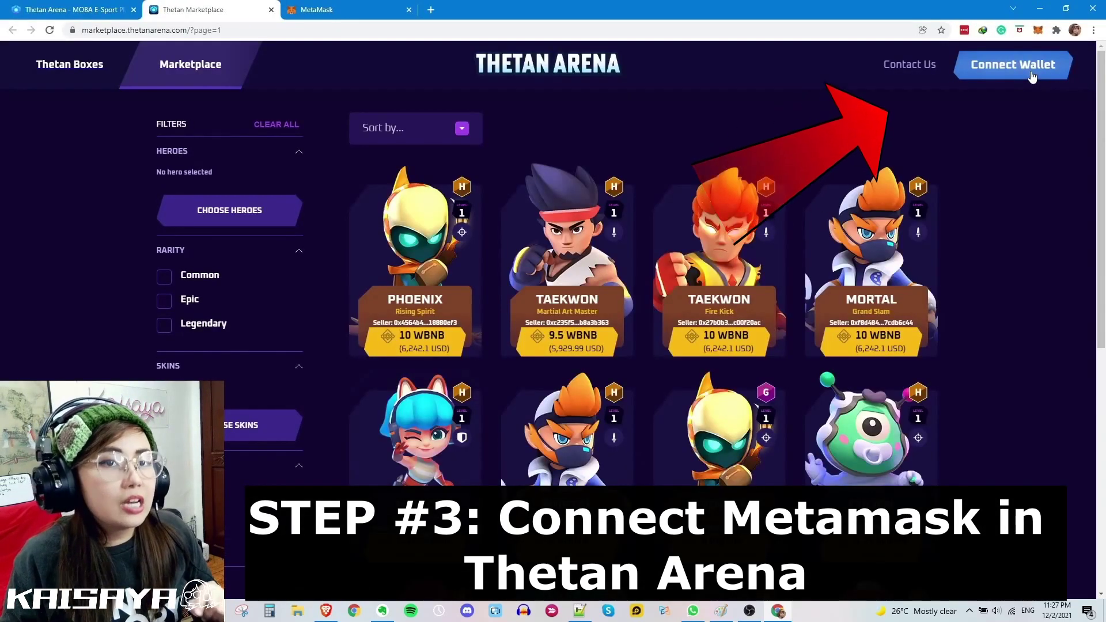
left_click(1031, 75)
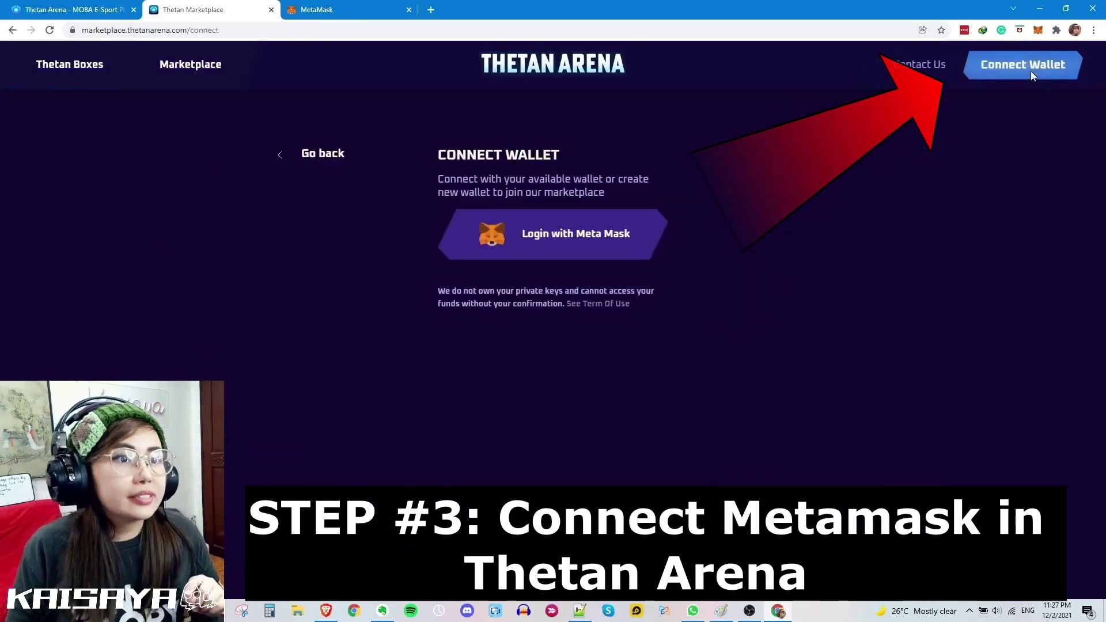
left_click(555, 247)
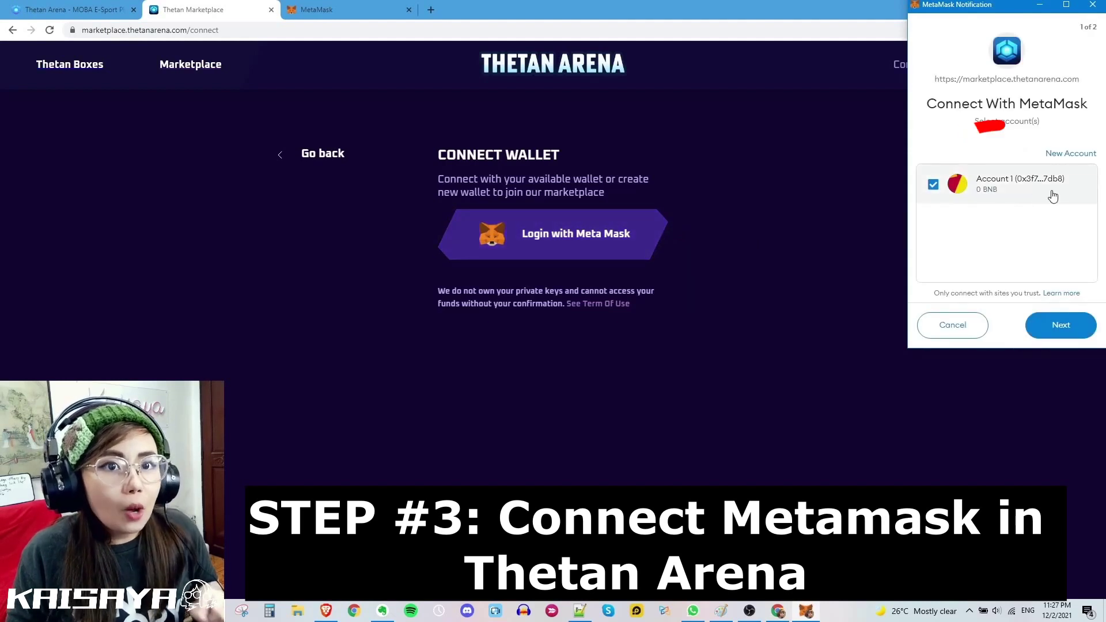
left_click(1062, 326)
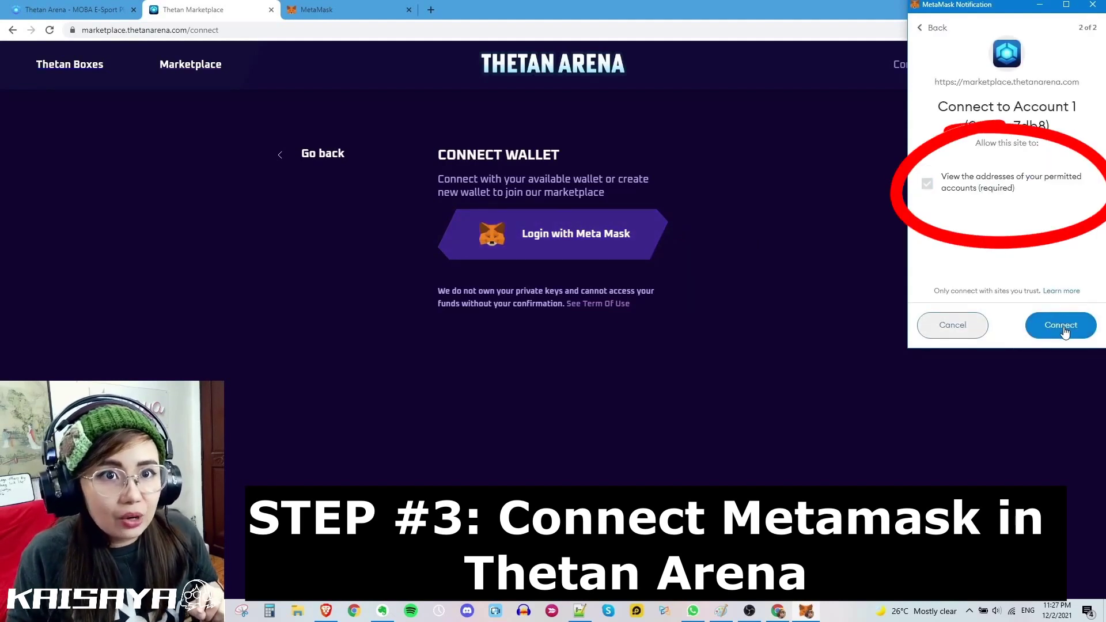
left_click(1063, 327)
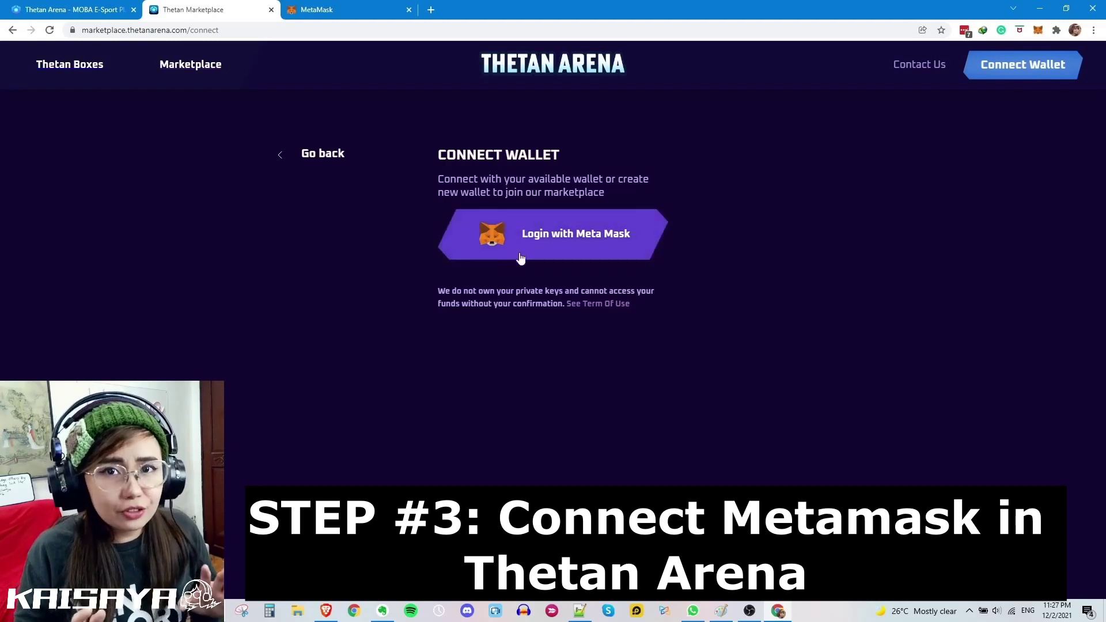
left_click(49, 32)
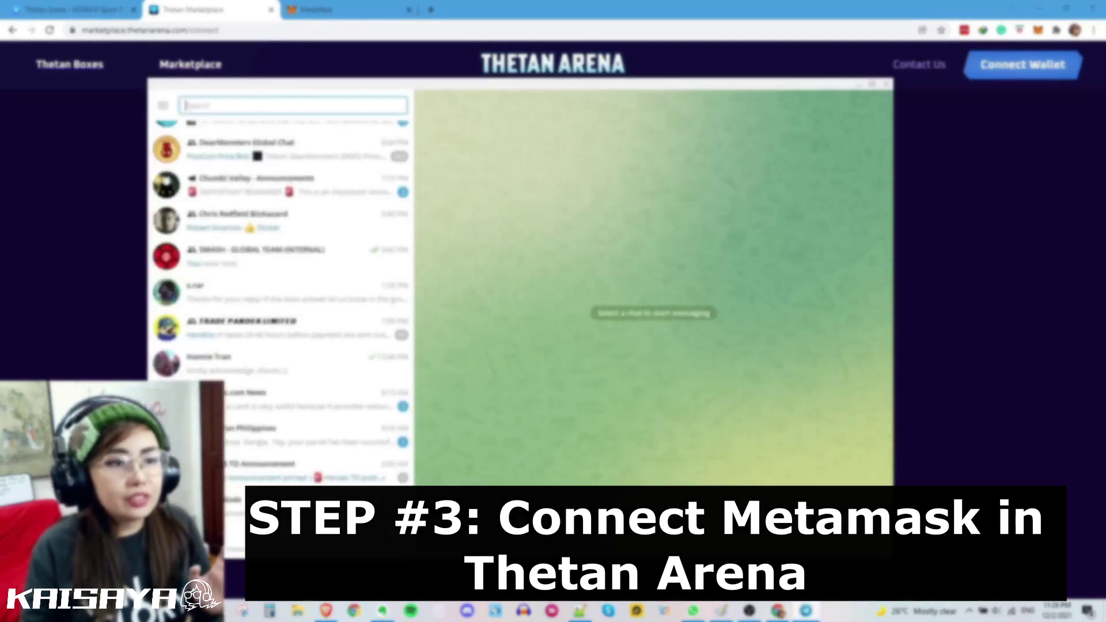
key("super+Down")
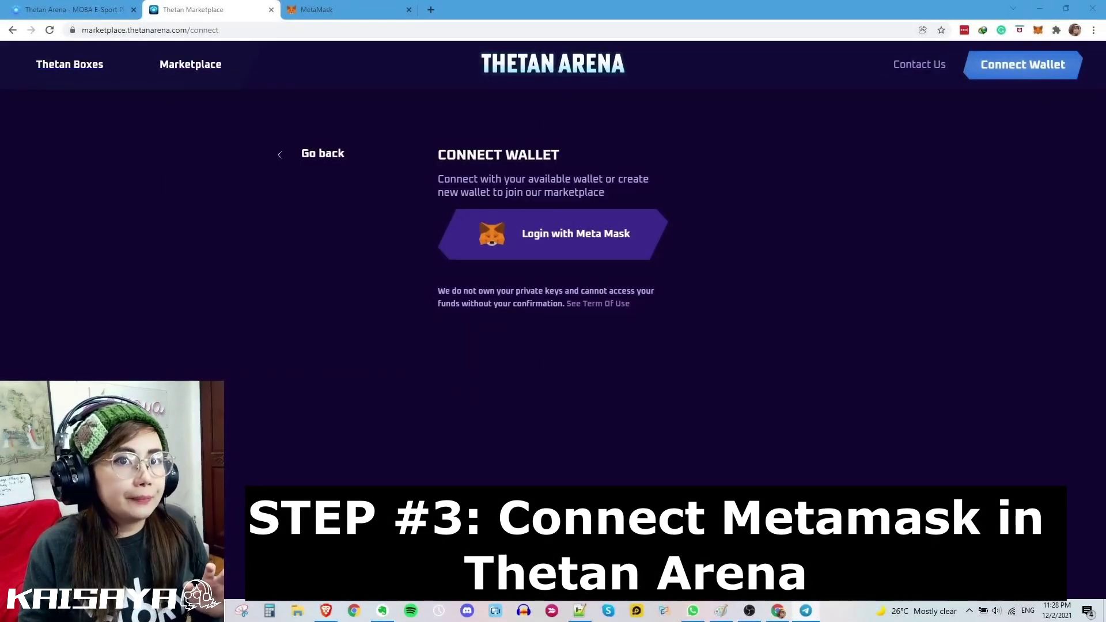
mouse_move(353, 618)
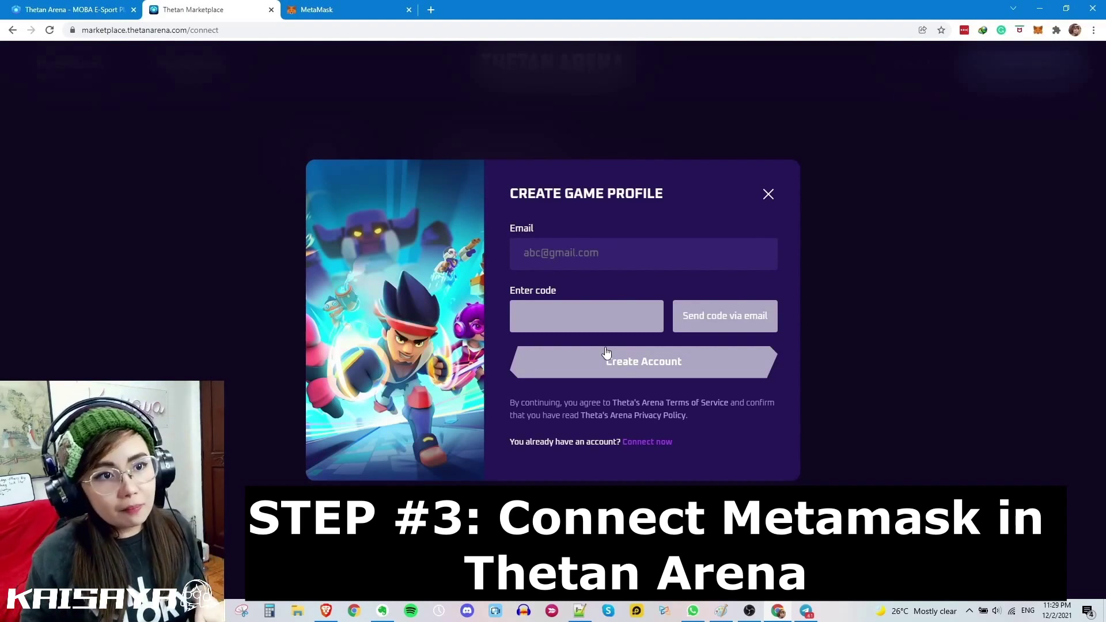
Step: Paste the profile e-mail and the e-mailed verification code, then choose Create Account
left_click(597, 266)
key("ctrl+v")
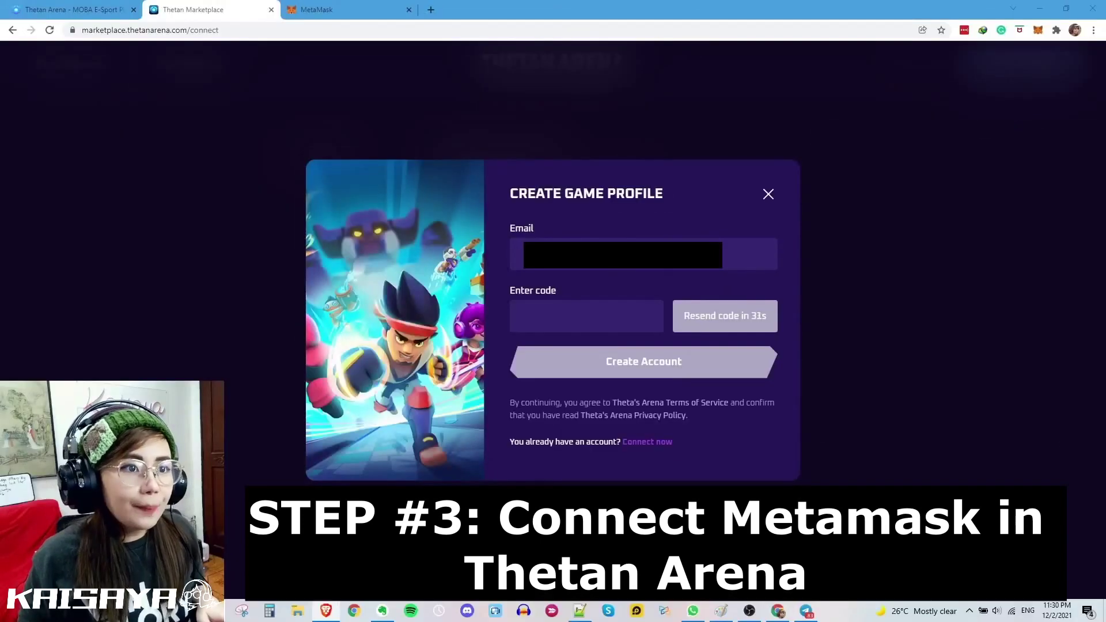
right_click(545, 320)
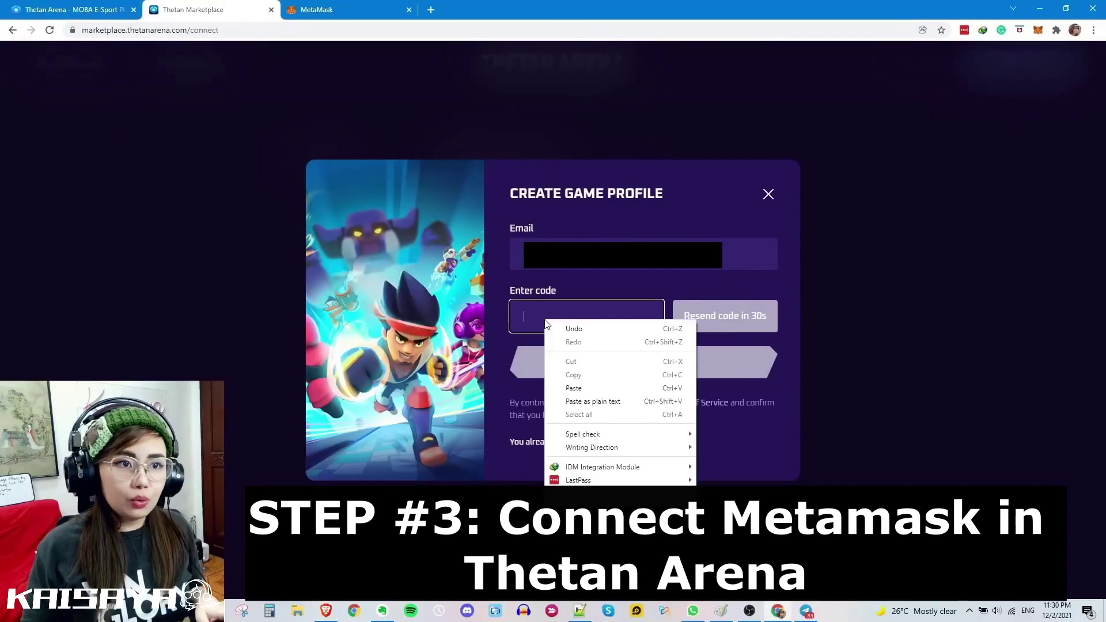
left_click(588, 387)
left_click(647, 370)
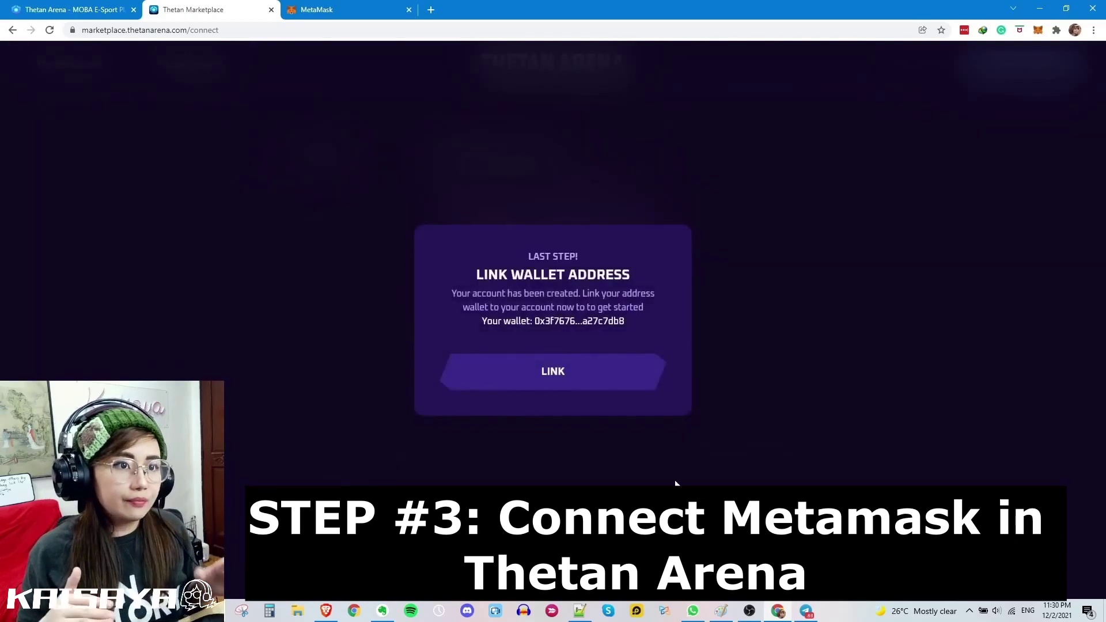
Step: Link the wallet to the Thetan account: accept the wallet agreement, sign in MetaMask, and close the failure error
left_click(557, 381)
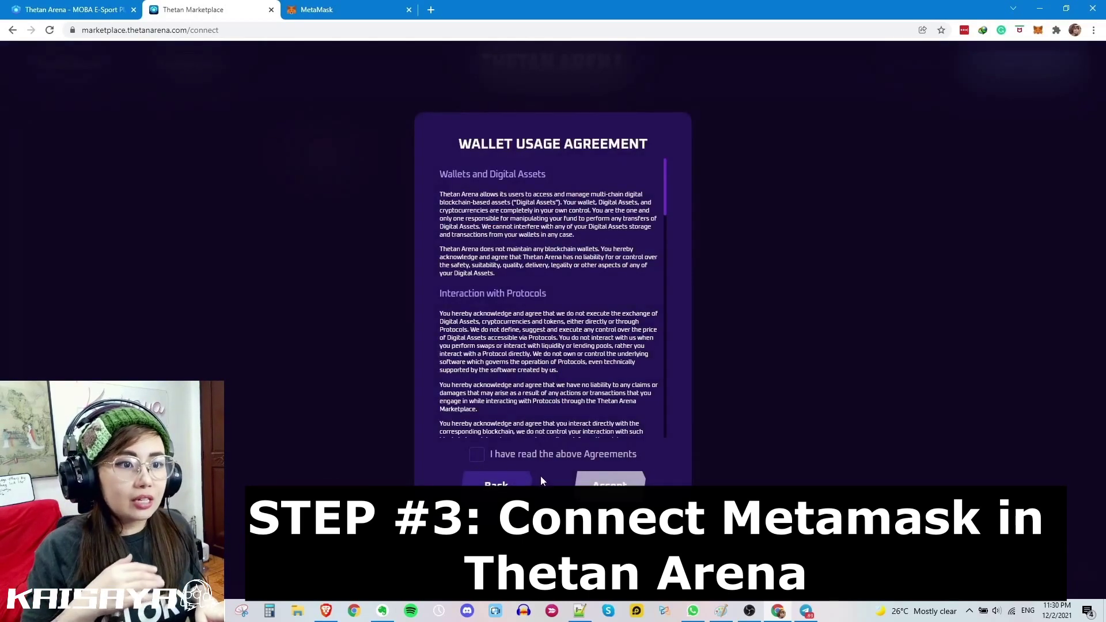
left_click_drag(665, 207, 666, 461)
left_click(477, 455)
left_click(610, 485)
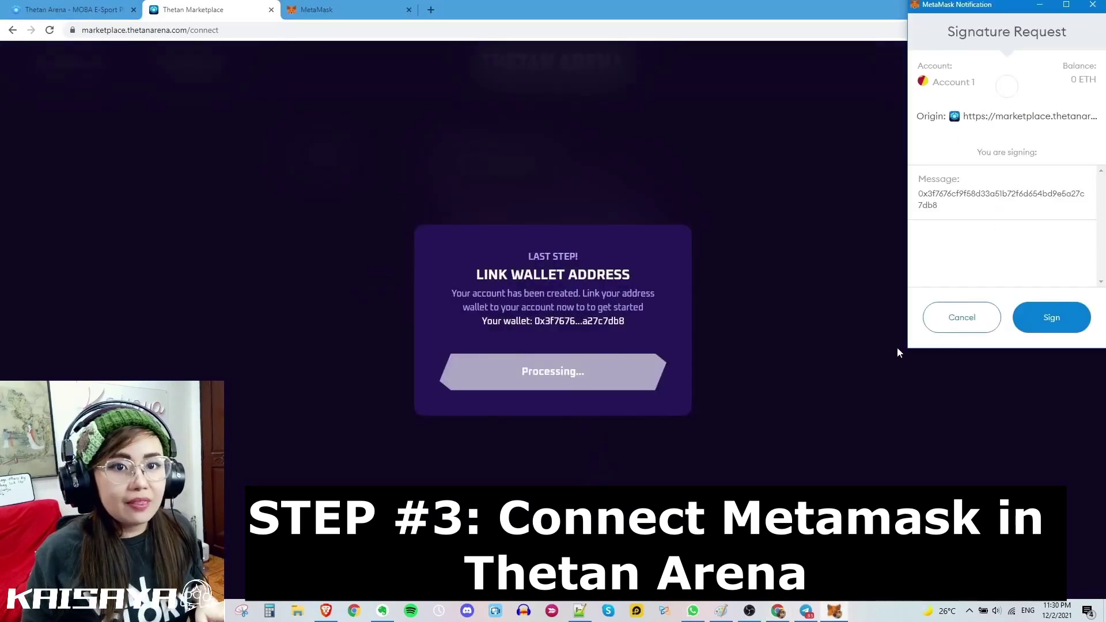
left_click(1045, 320)
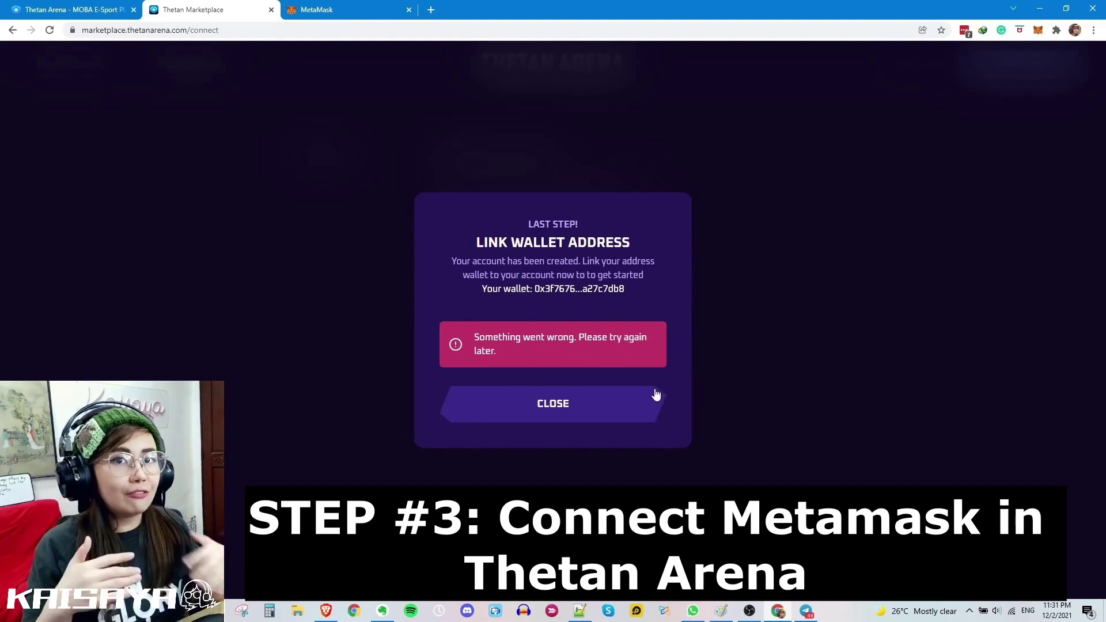
left_click(562, 408)
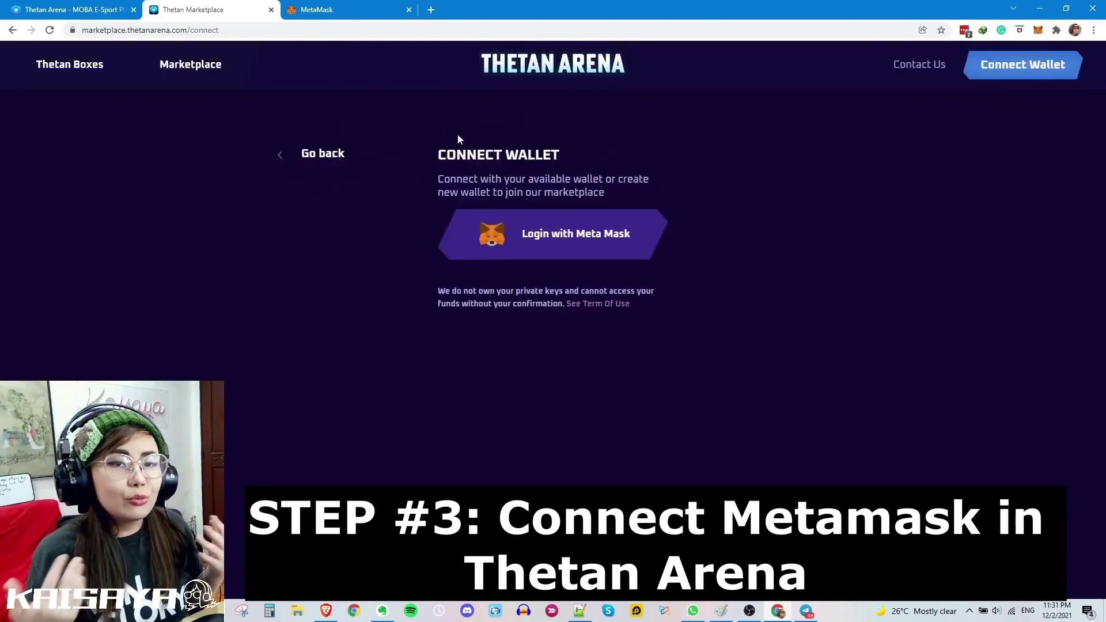